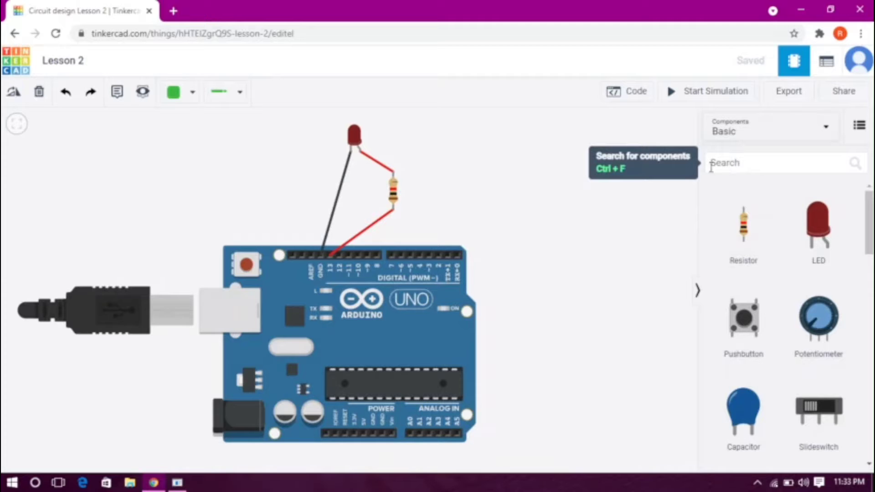
# - Search the components for "breadboard" and place a Breadboard Small beside the Arduino Uno
pyautogui.click(723, 163)
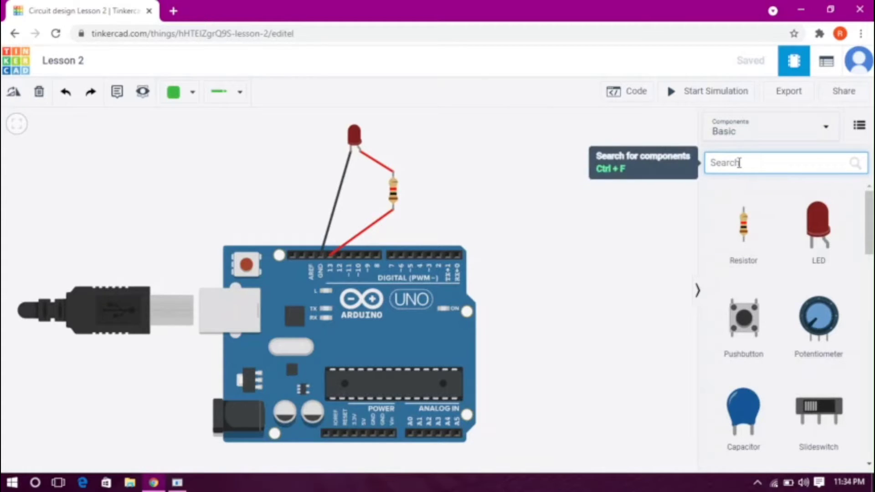
pyautogui.write('bread')
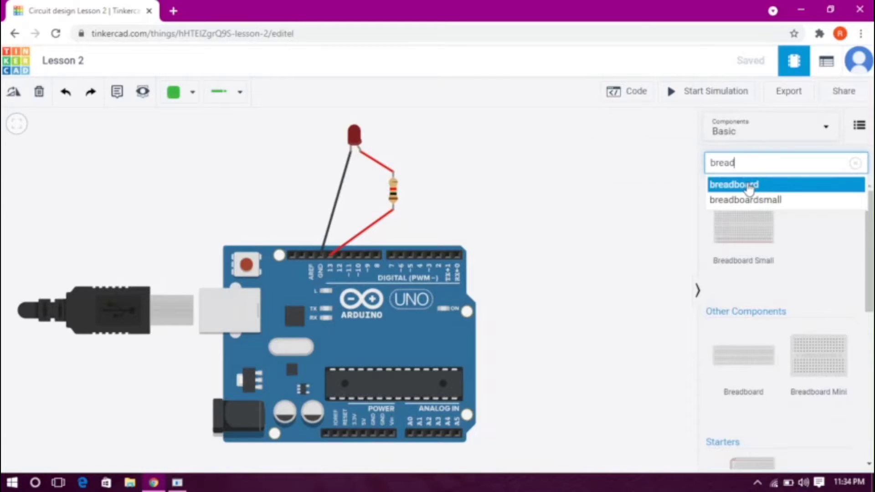
pyautogui.click(749, 189)
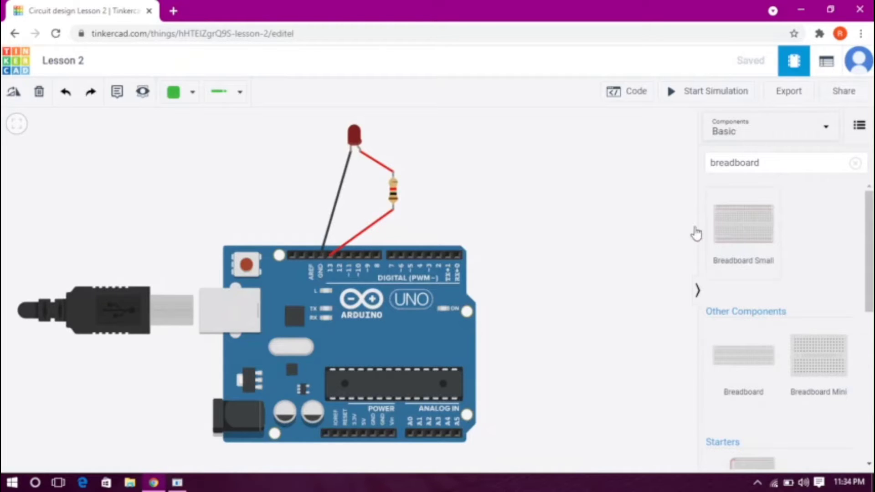
pyautogui.click(557, 276)
# - Shift the Arduino, LED and resistor to the left and set the breadboard close beside the Arduino, clear of the other components
pyautogui.moveTo(339, 329); pyautogui.dragTo(163, 299)
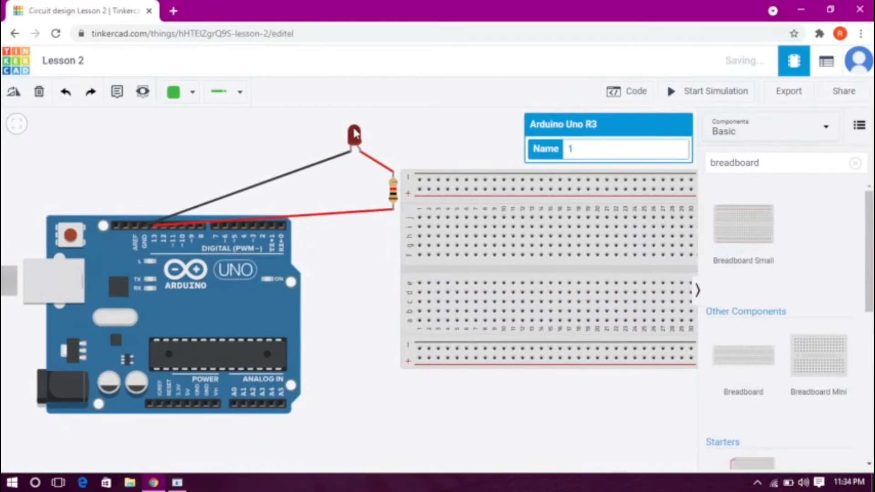
pyautogui.moveTo(354, 136); pyautogui.dragTo(225, 139)
pyautogui.moveTo(393, 192); pyautogui.dragTo(258, 191)
pyautogui.click(439, 276)
pyautogui.moveTo(439, 277); pyautogui.dragTo(358, 319)
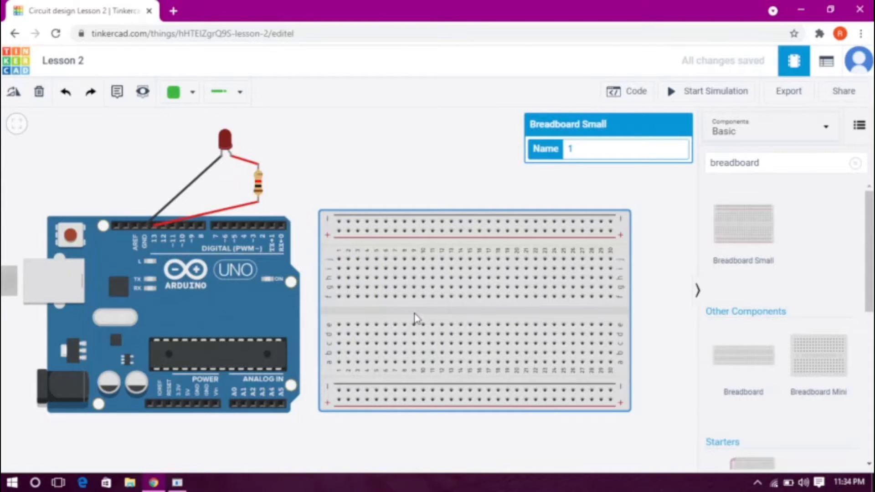
pyautogui.click(442, 287)
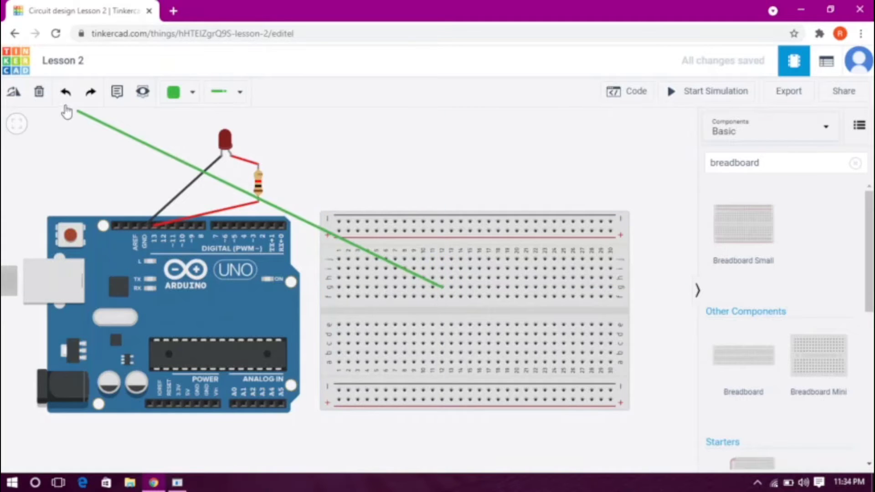
pyautogui.click(39, 93)
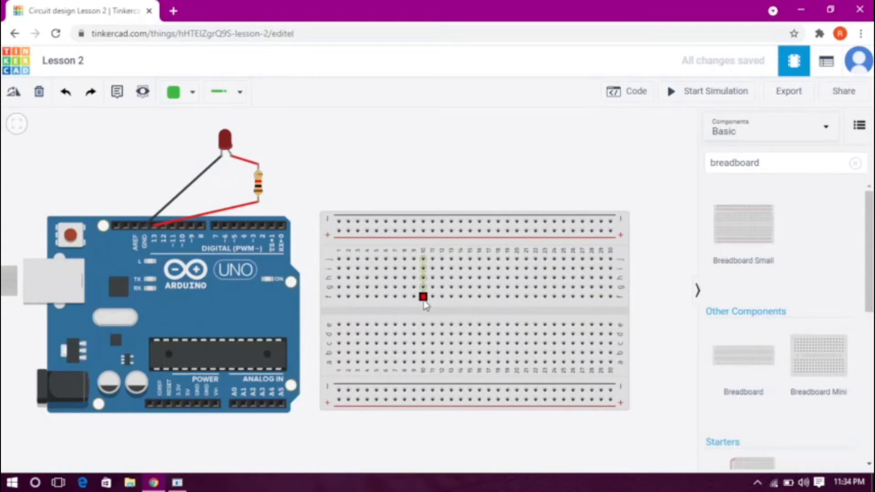
# - Reposition the breadboard beside the Arduino so its upper edge sits slightly above the board's upper edge
pyautogui.scroll(3, 402, 314)
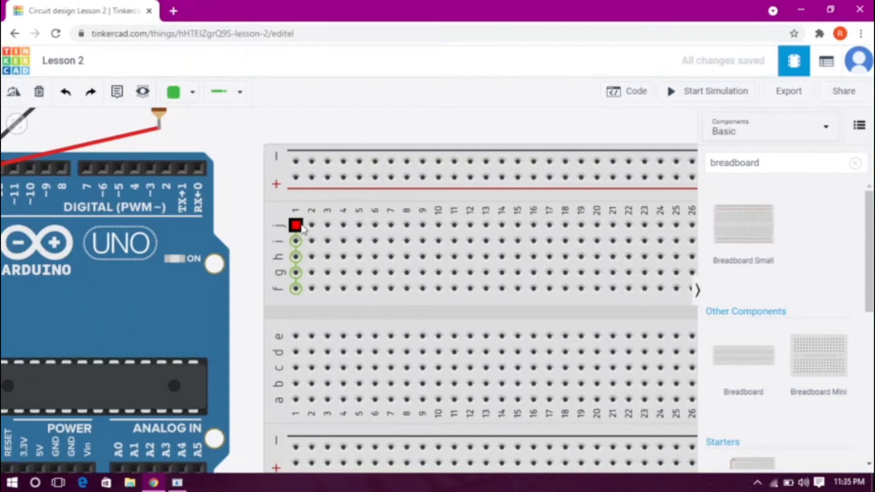
pyautogui.scroll(-2, 312, 289)
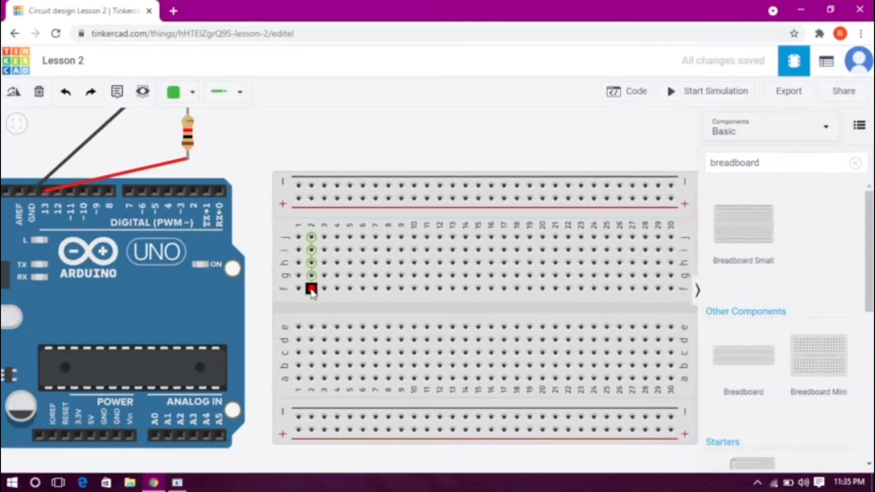
pyautogui.scroll(-1, 312, 290)
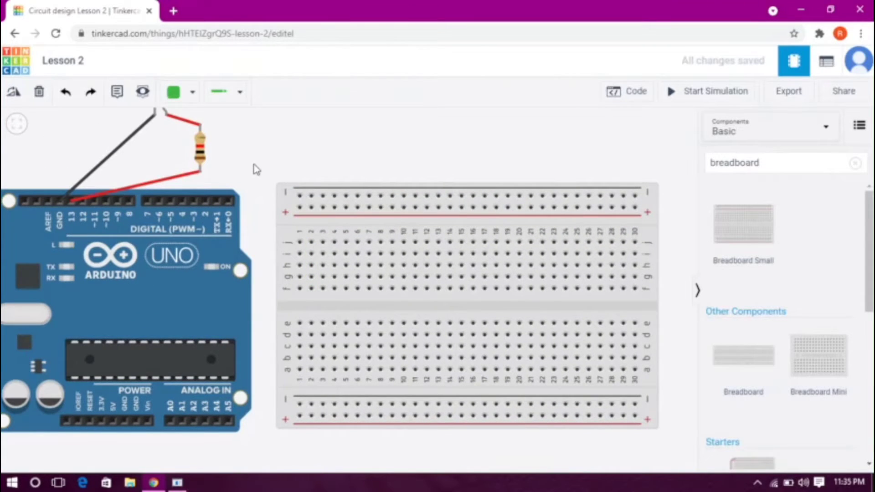
pyautogui.moveTo(256, 169); pyautogui.dragTo(313, 240)
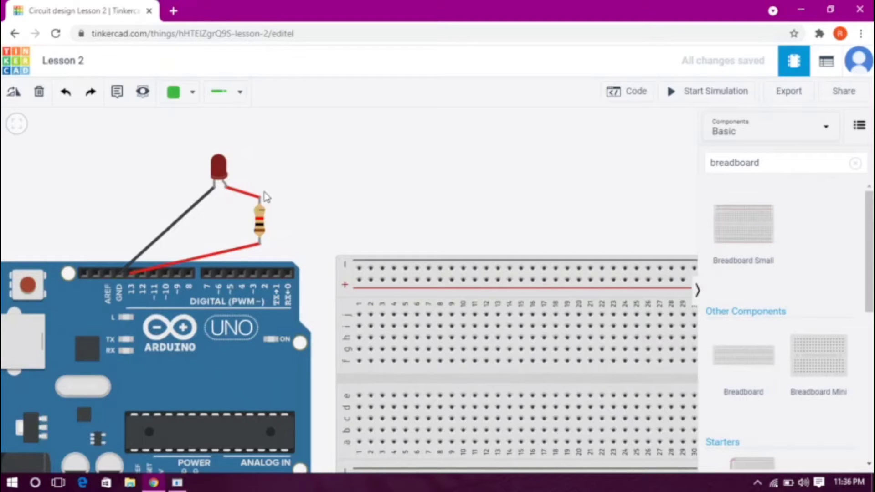
pyautogui.moveTo(399, 353); pyautogui.dragTo(387, 250)
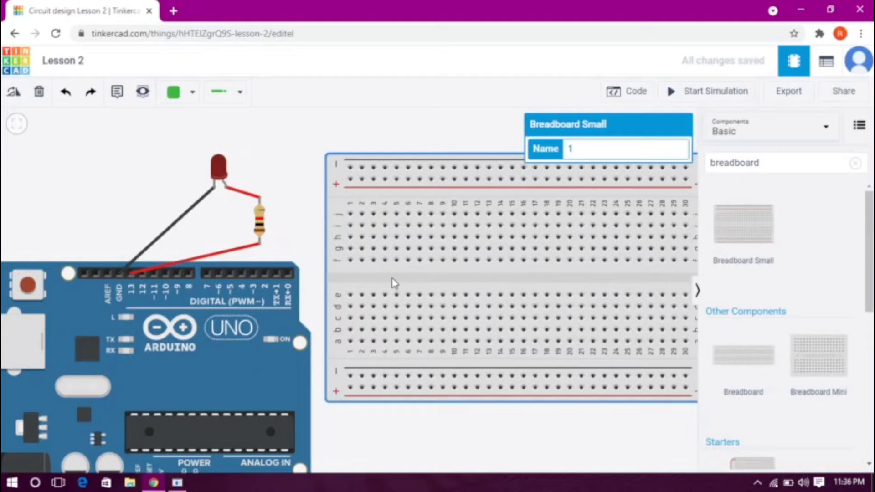
pyautogui.moveTo(394, 283); pyautogui.dragTo(398, 353)
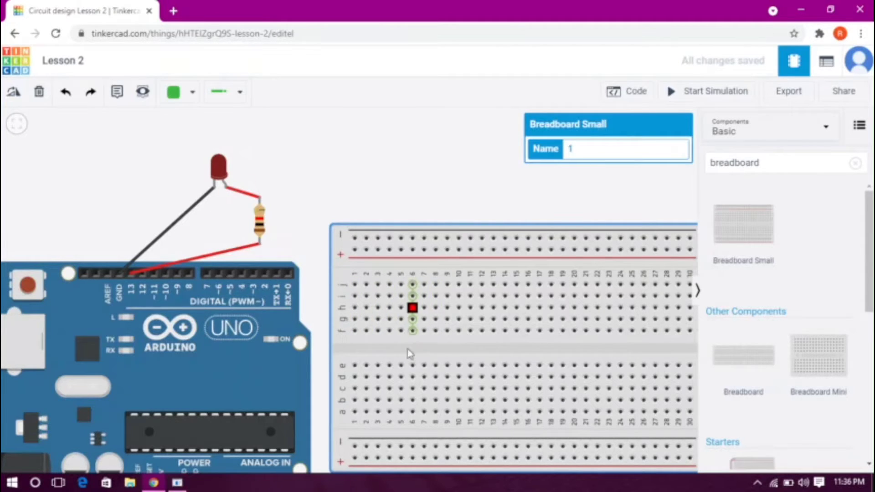
# - Delete the three wires connecting the LED, the resistor and the Arduino's GND and pin 13
pyautogui.moveTo(357, 144); pyautogui.dragTo(340, 118)
pyautogui.scroll(-5, 351, 121)
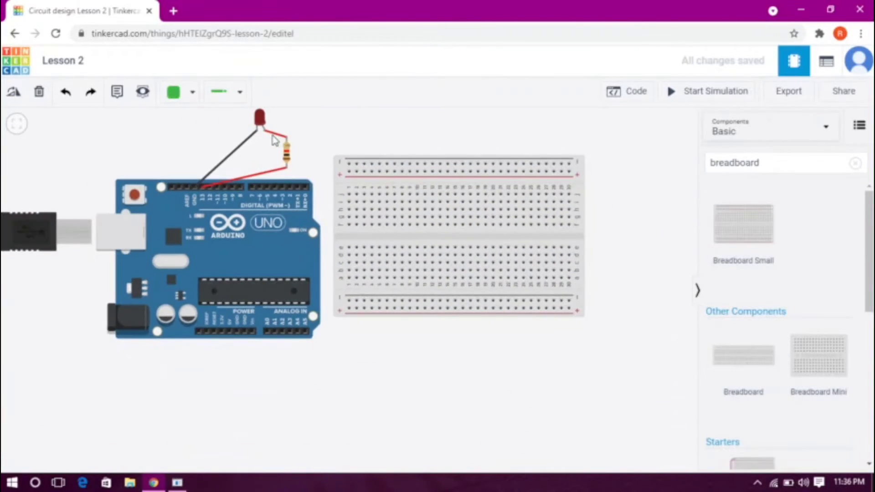
pyautogui.click(276, 139)
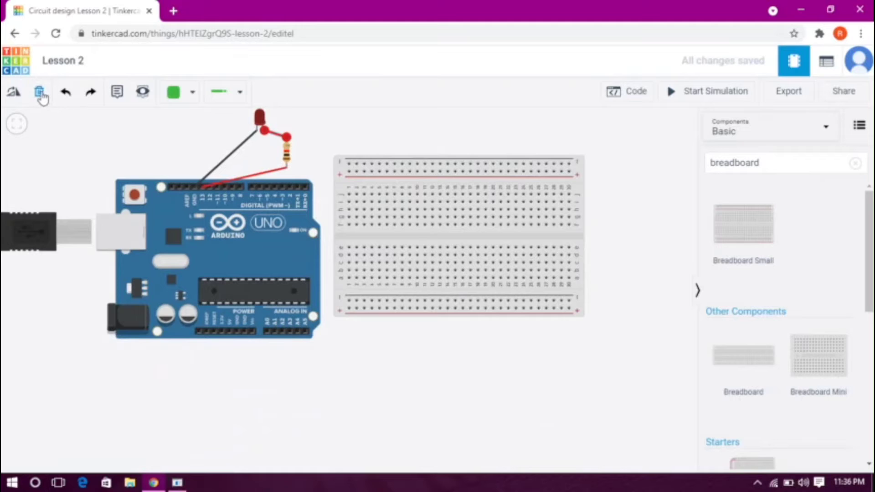
pyautogui.click(39, 93)
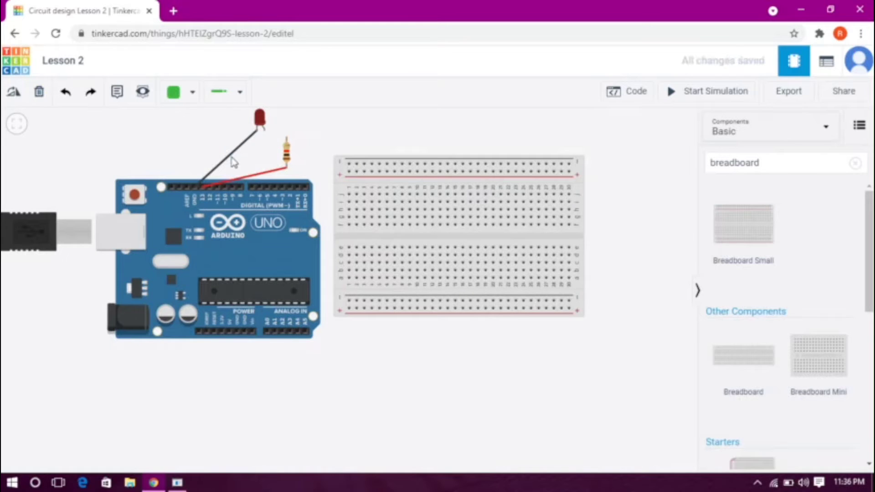
pyautogui.click(231, 162)
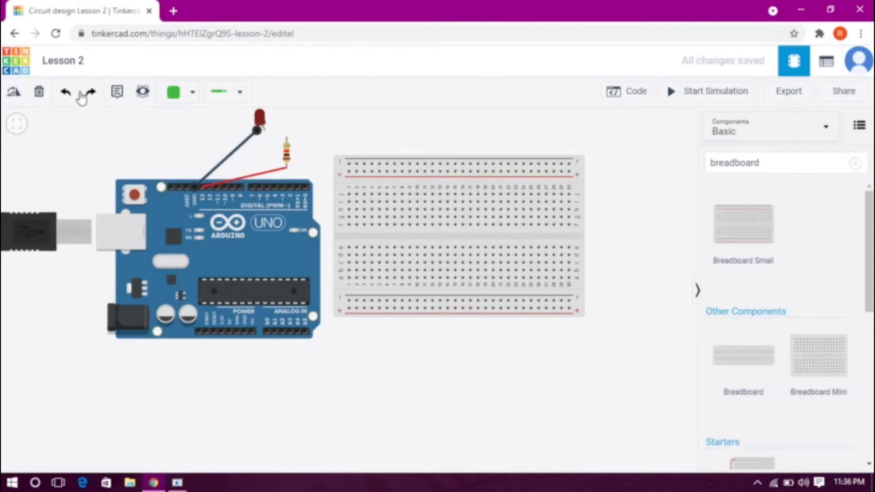
pyautogui.click(40, 93)
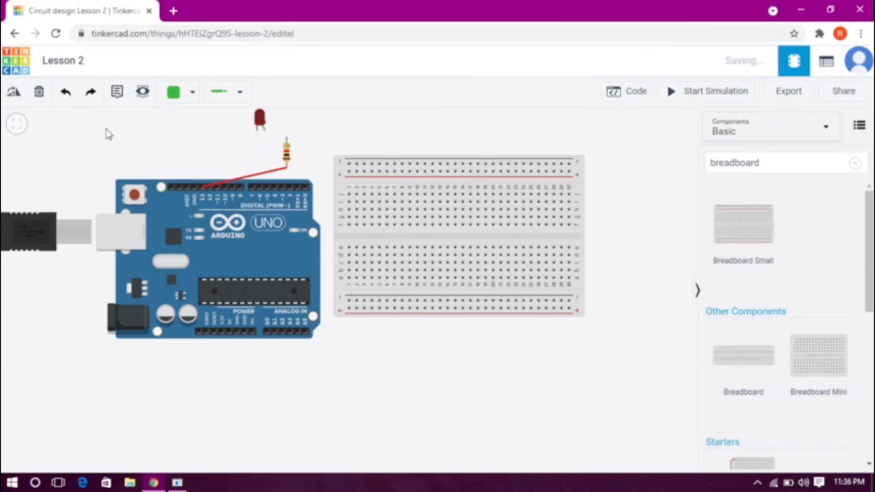
pyautogui.click(268, 176)
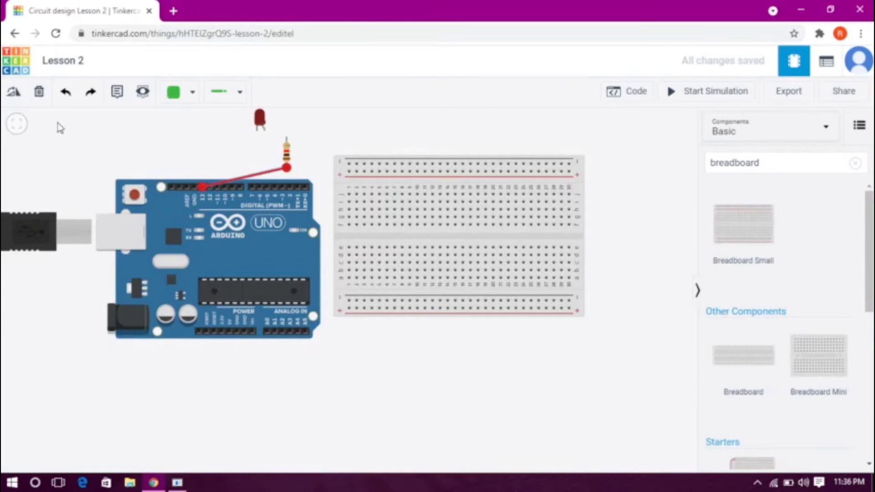
pyautogui.click(49, 101)
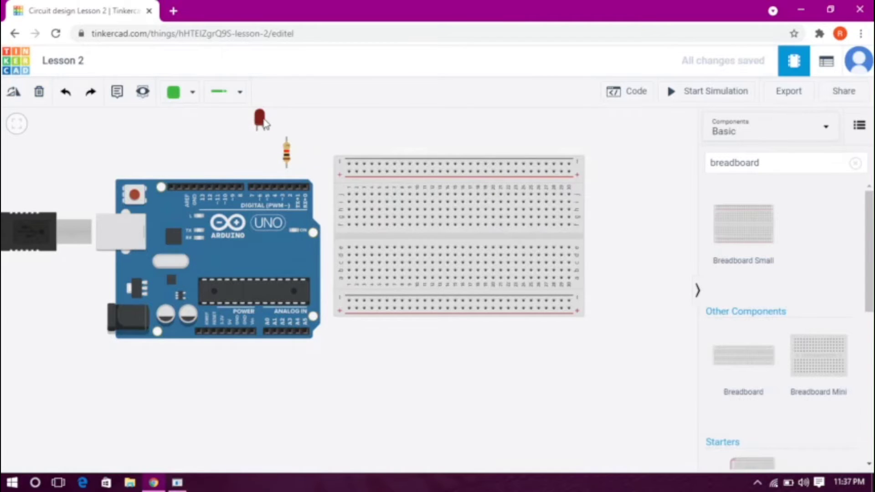
# - Place the LED on the breadboard with its legs in h3 and h4, and the resistor along column 4 from row f to row d
pyautogui.moveTo(261, 121); pyautogui.dragTo(375, 203)
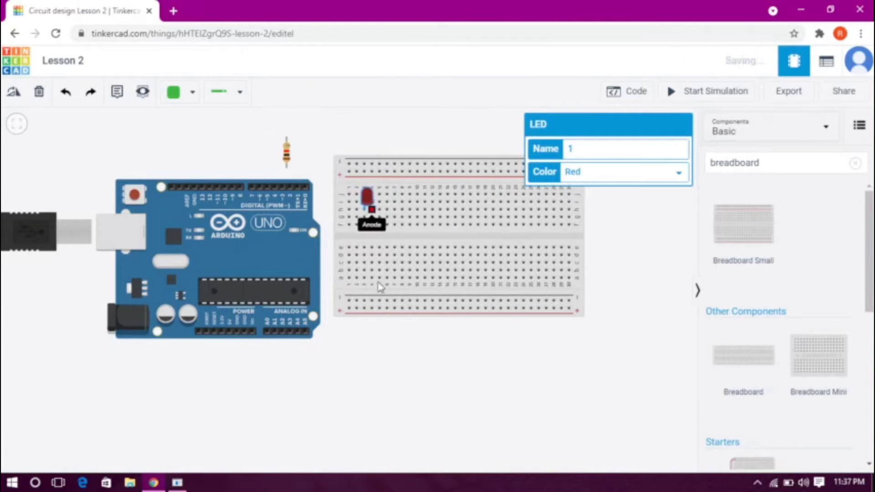
pyautogui.scroll(3, 386, 240)
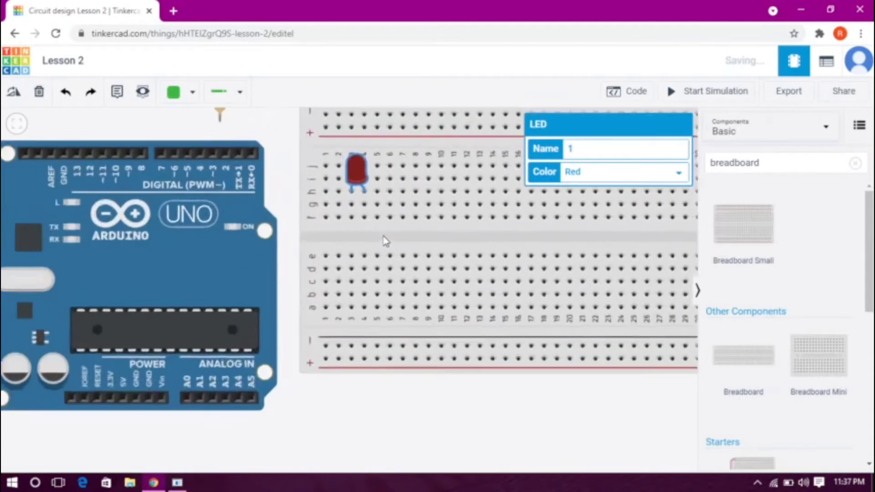
pyautogui.moveTo(303, 143); pyautogui.dragTo(293, 179)
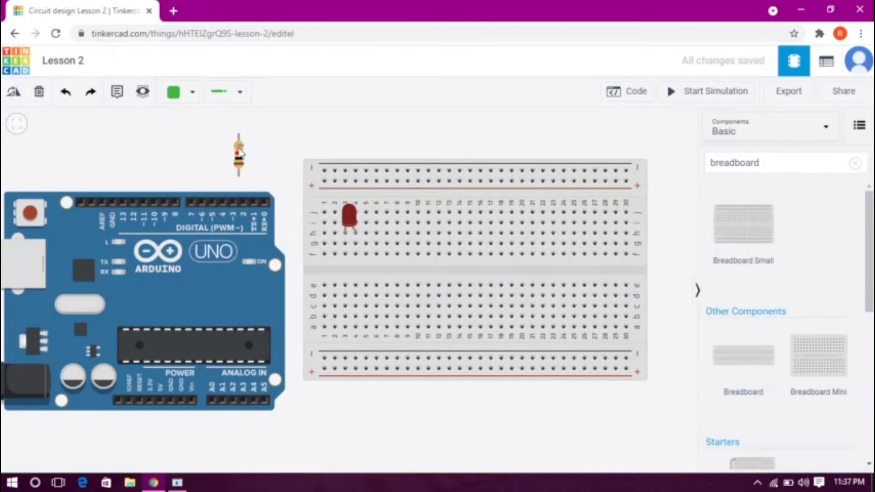
pyautogui.moveTo(240, 153); pyautogui.dragTo(359, 266)
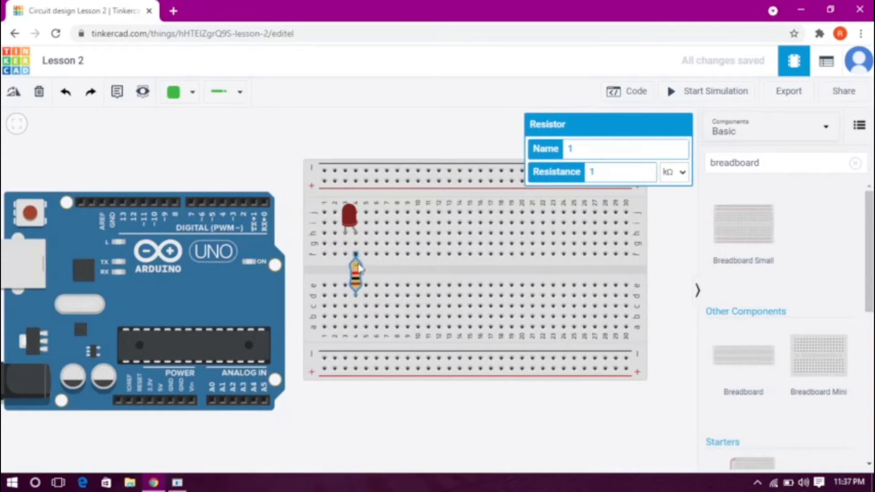
pyautogui.click(281, 175)
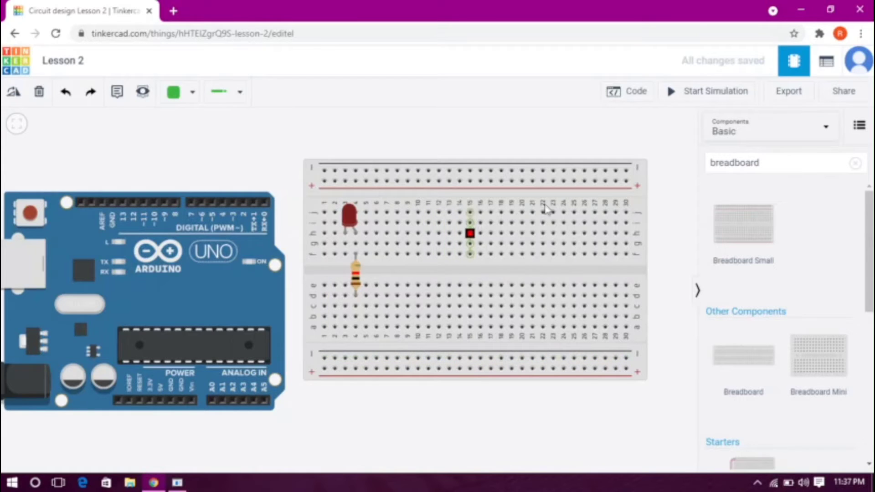
# - Wire the first hole of the breadboard's lower negative rail to the Arduino's digital-side GND pin and colour the wire black
pyautogui.click(324, 358)
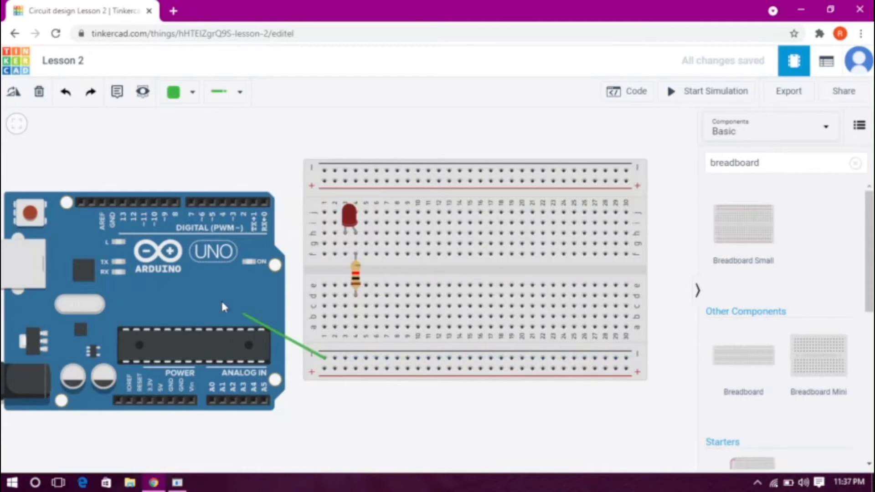
pyautogui.click(112, 202)
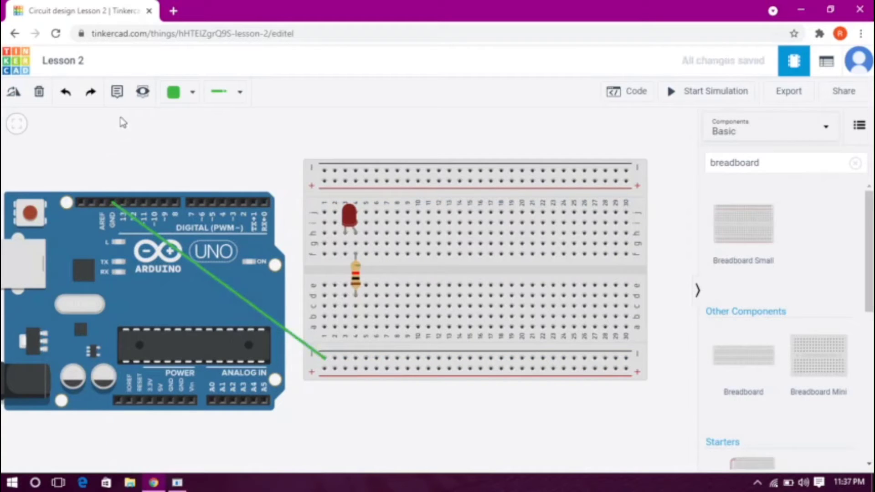
pyautogui.click(177, 96)
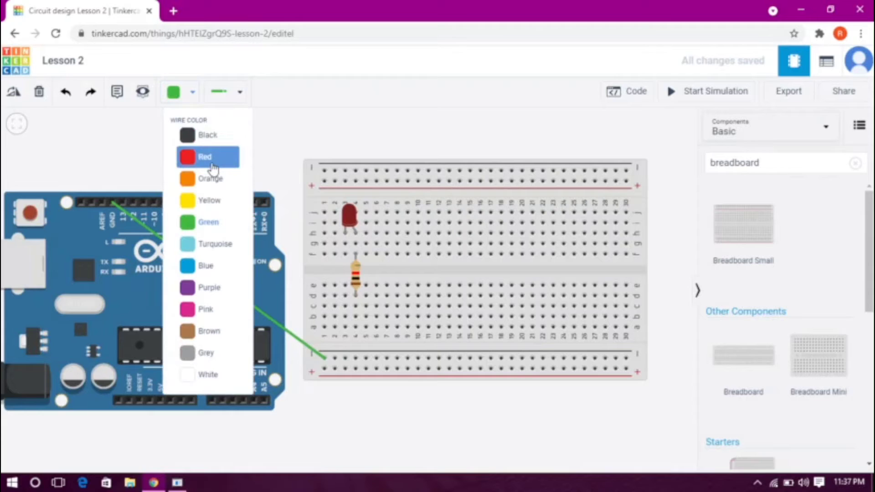
pyautogui.click(209, 136)
pyautogui.click(262, 312)
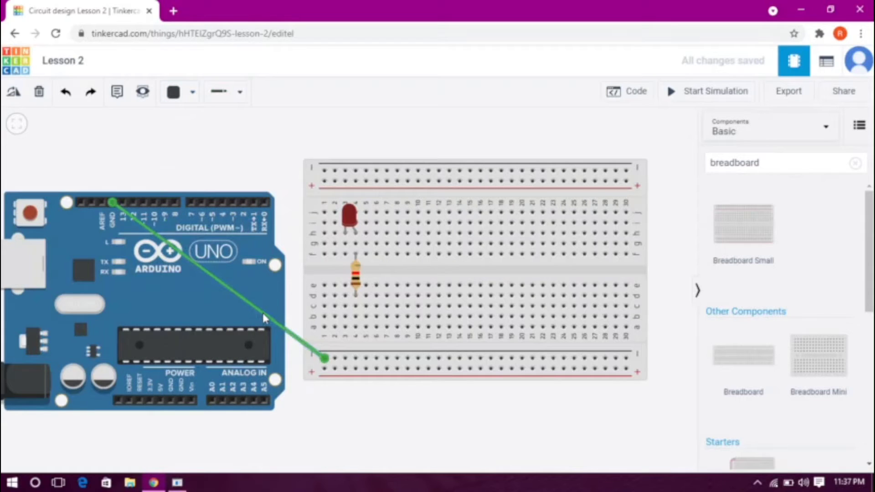
pyautogui.click(181, 96)
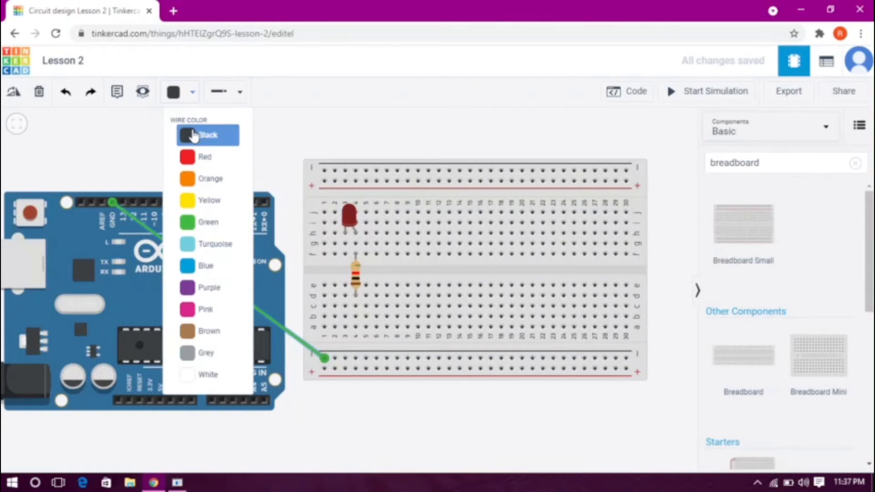
pyautogui.click(200, 133)
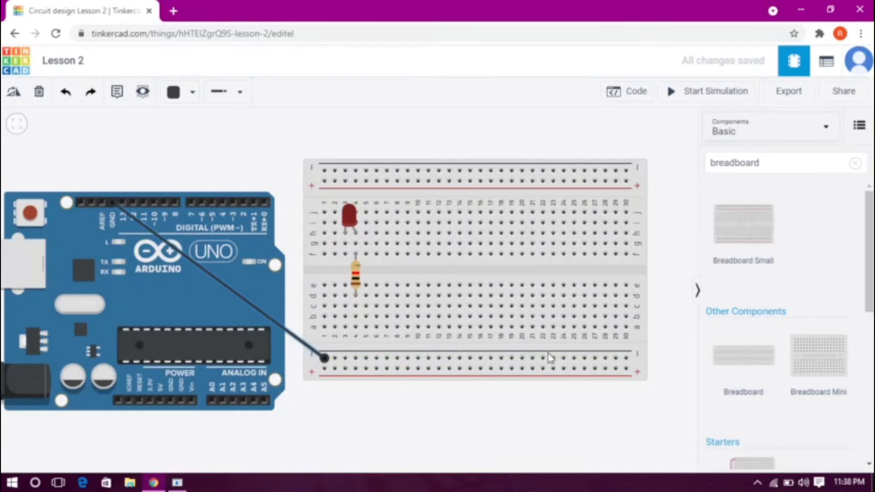
# - Connect the lower negative rail to hole f3 with a black wire to ground the LED's cathode
pyautogui.click(345, 358)
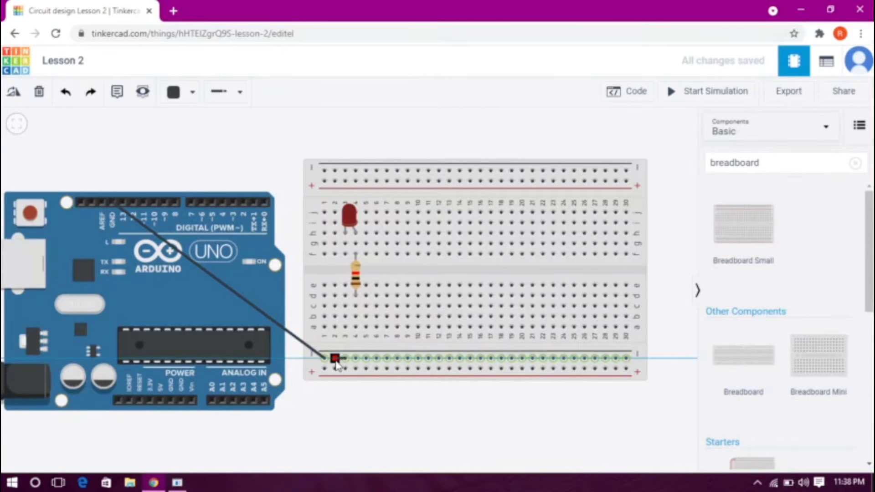
pyautogui.click(345, 253)
pyautogui.click(284, 169)
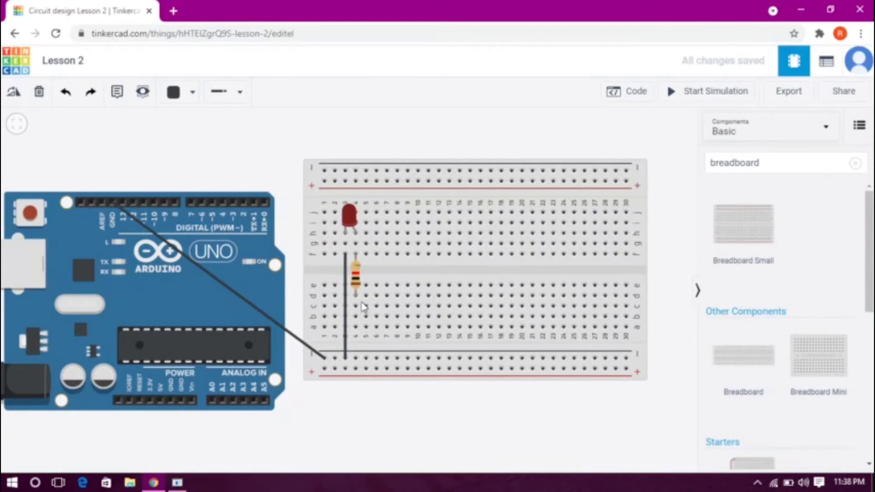
# - Connect hole b4 to the breadboard's lower positive rail and that rail to the Arduino's pin 13, both with red wires
pyautogui.moveTo(360, 299); pyautogui.dragTo(360, 244)
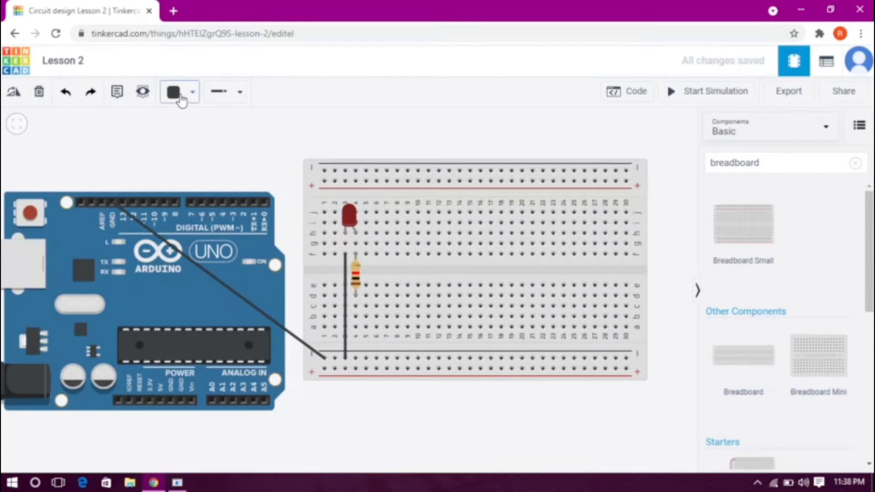
pyautogui.click(183, 98)
pyautogui.click(202, 155)
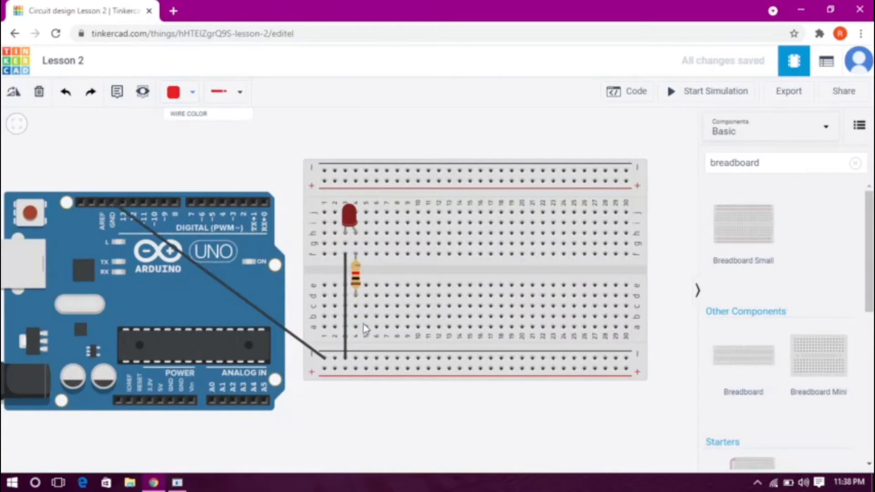
pyautogui.click(356, 318)
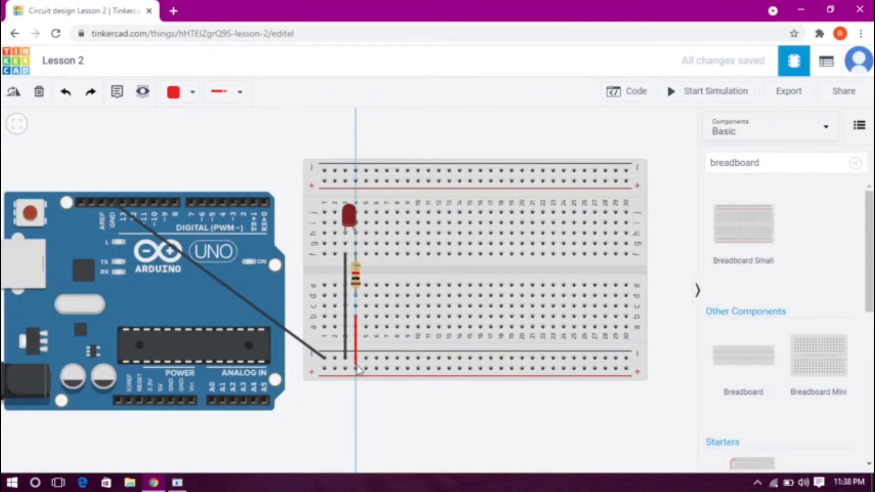
pyautogui.click(355, 368)
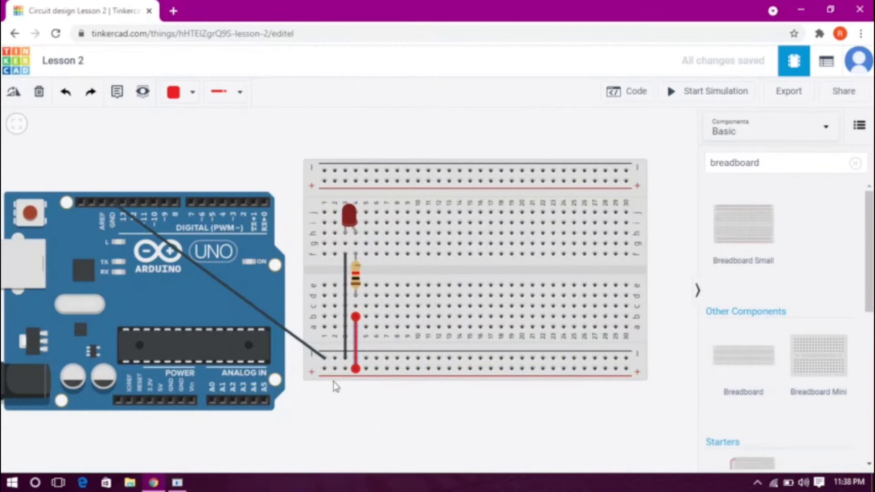
pyautogui.click(491, 369)
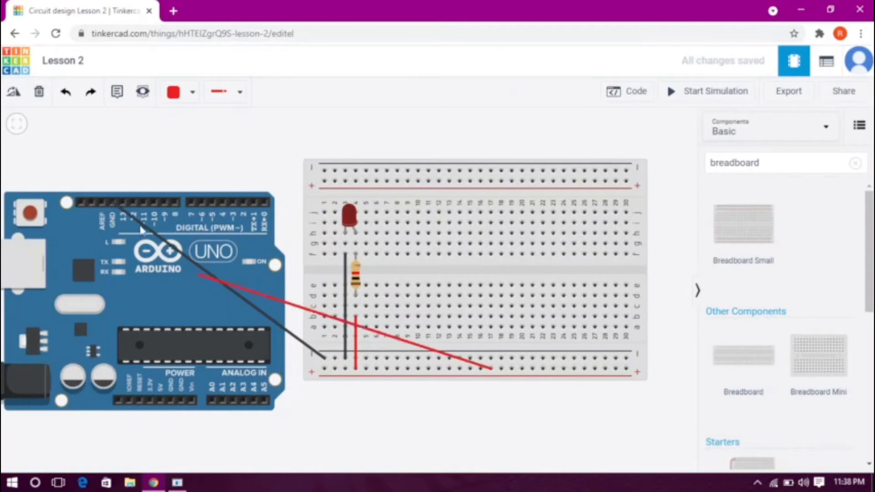
pyautogui.click(123, 203)
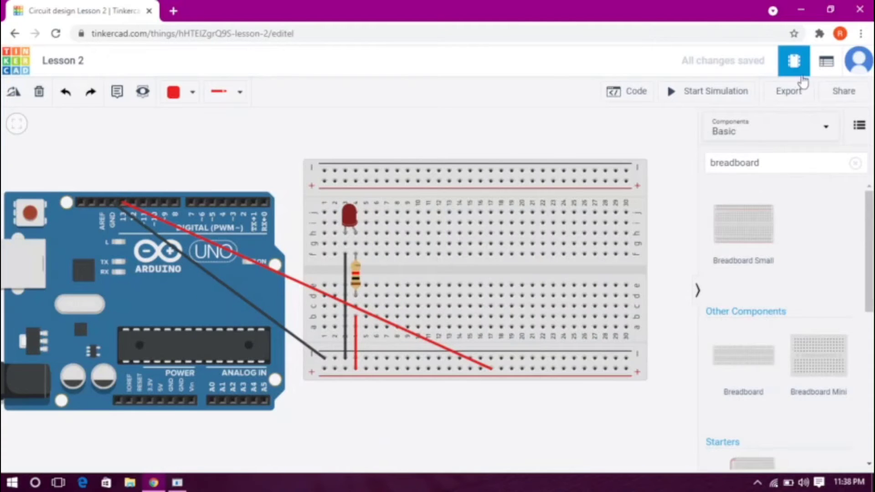
# - Run the simulation to test the LED circuit on the breadboard, and stop it
pyautogui.click(720, 97)
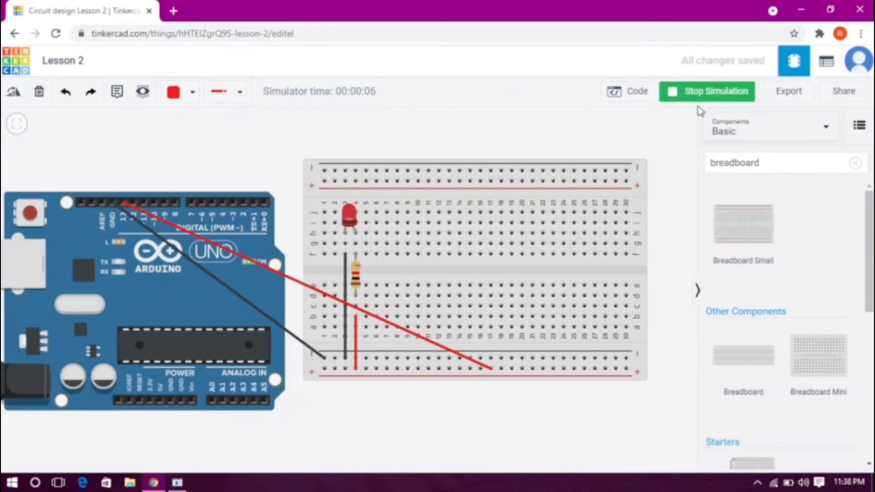
pyautogui.click(701, 102)
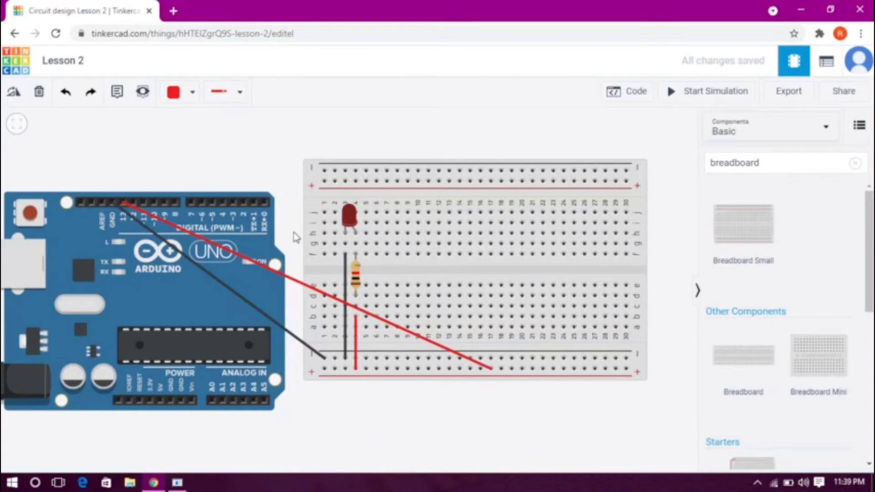
# - Delete the black wire between f3 and the lower negative rail, and move the resistor to column 3 from row f to row d
pyautogui.scroll(-3, 296, 238)
pyautogui.scroll(3, 296, 236)
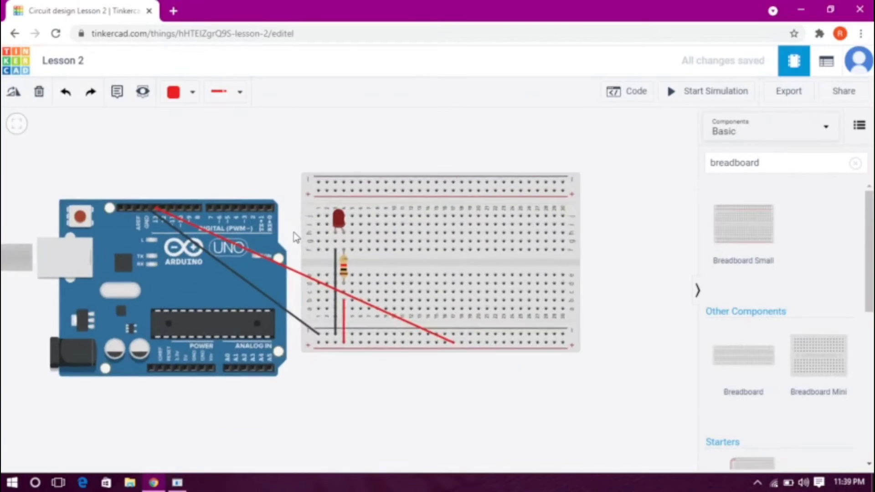
pyautogui.scroll(-1, 296, 238)
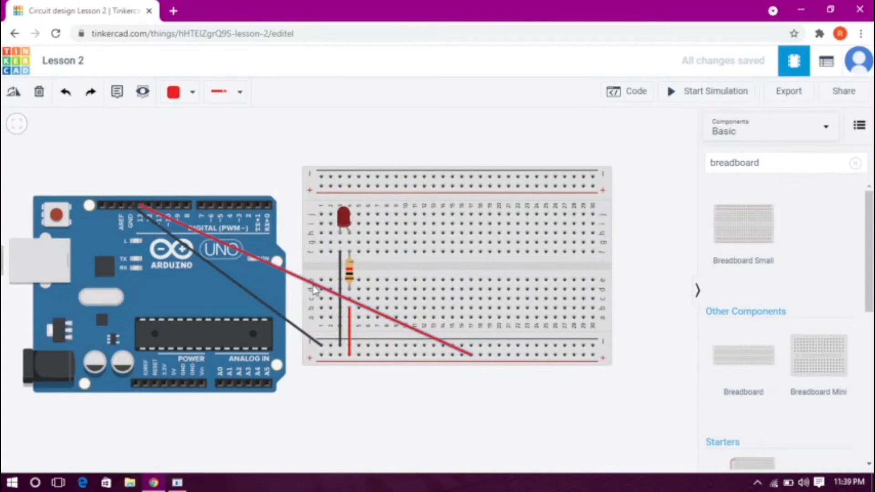
pyautogui.moveTo(348, 274); pyautogui.dragTo(260, 174)
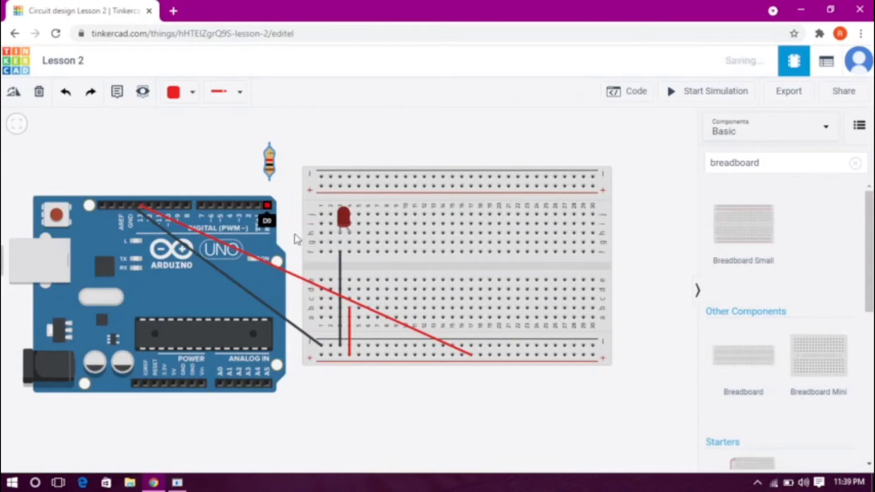
pyautogui.click(340, 274)
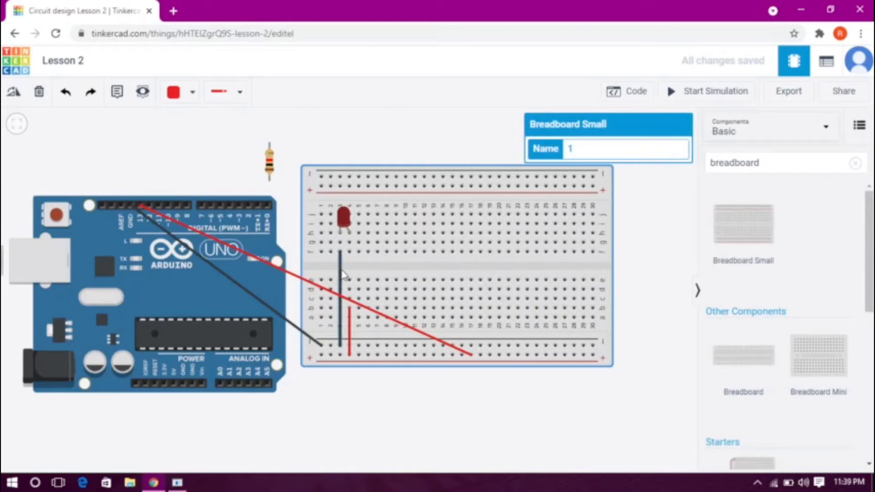
pyautogui.click(341, 272)
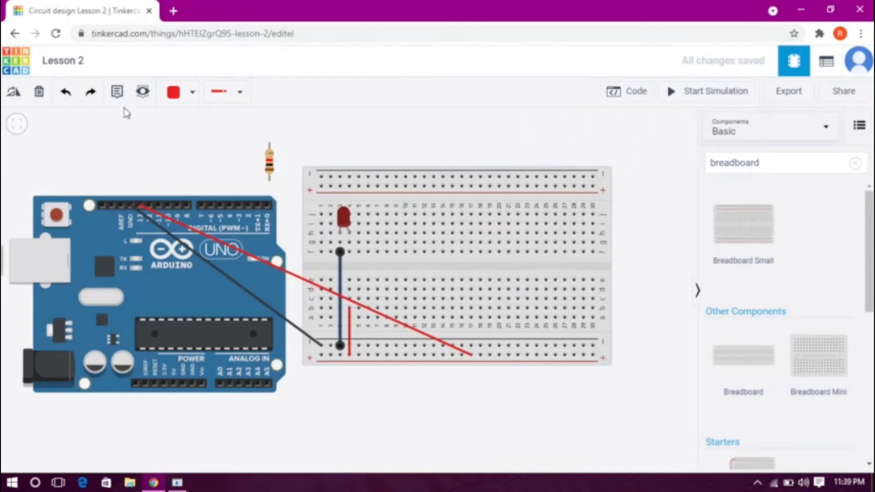
pyautogui.click(47, 94)
pyautogui.moveTo(269, 162); pyautogui.dragTo(339, 279)
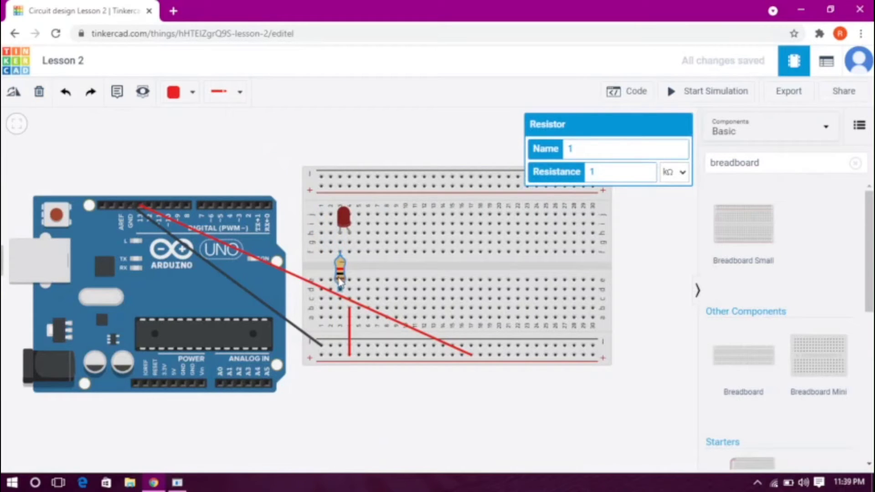
pyautogui.click(269, 190)
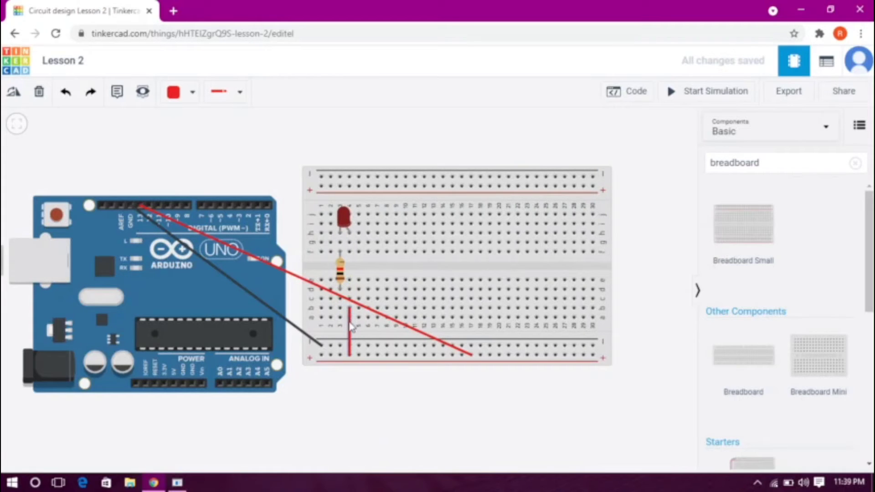
# - Delete the red wire between hole b4 and the lower positive rail
pyautogui.click(350, 329)
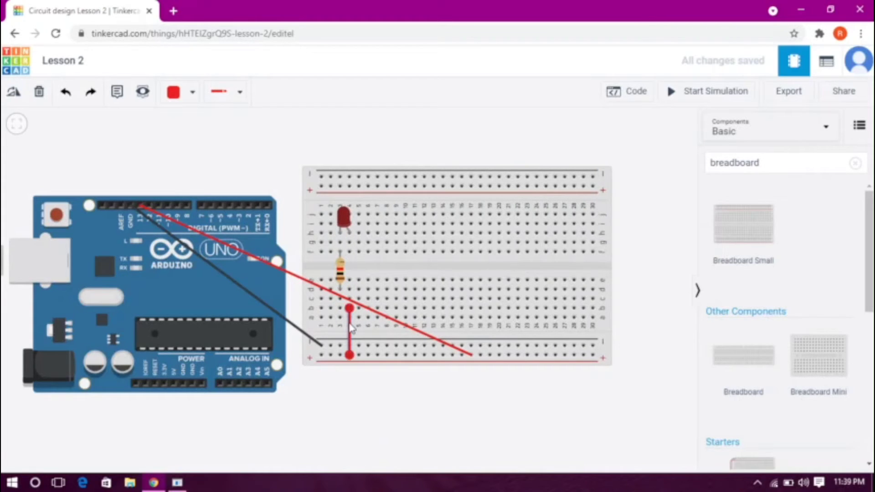
pyautogui.click(47, 95)
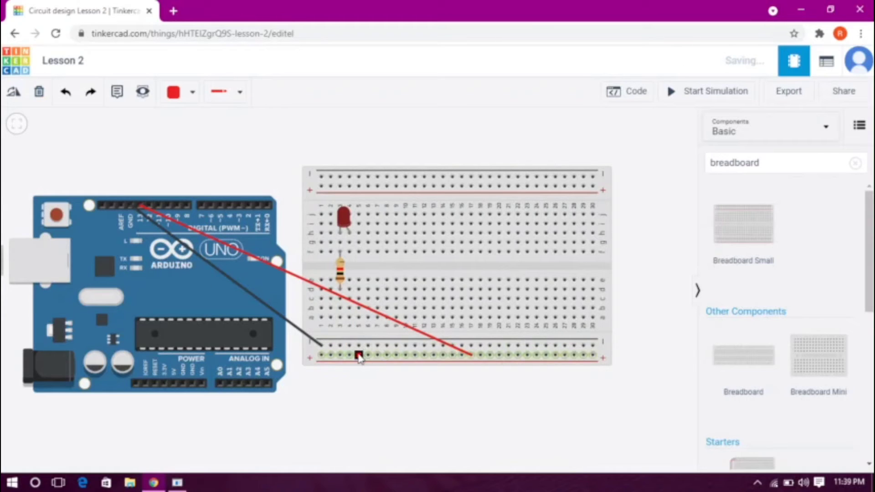
pyautogui.click(359, 356)
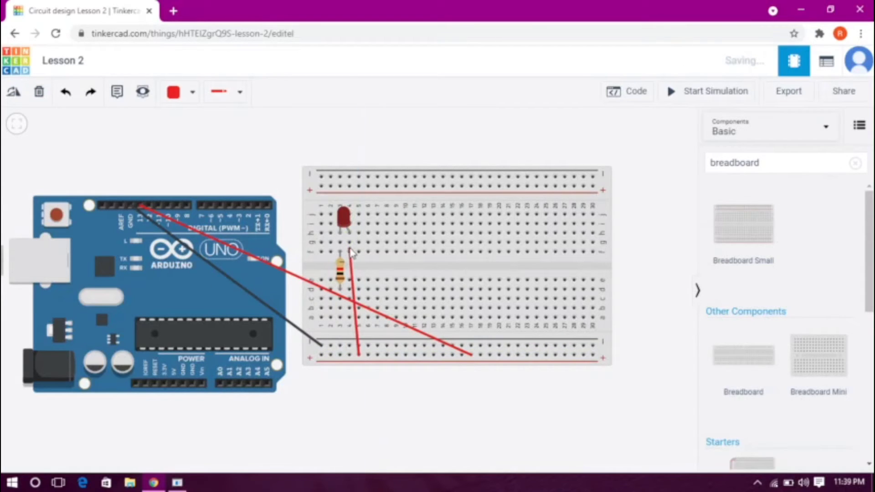
pyautogui.click(350, 242)
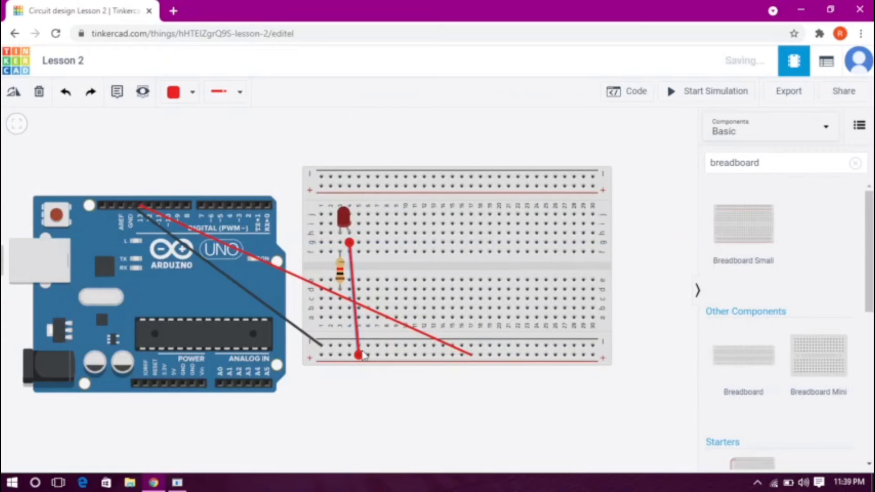
pyautogui.click(40, 95)
# - Connect the lower positive rail to hole f4 with a red wire and hole b3 to the lower negative rail with a black wire
pyautogui.click(350, 346)
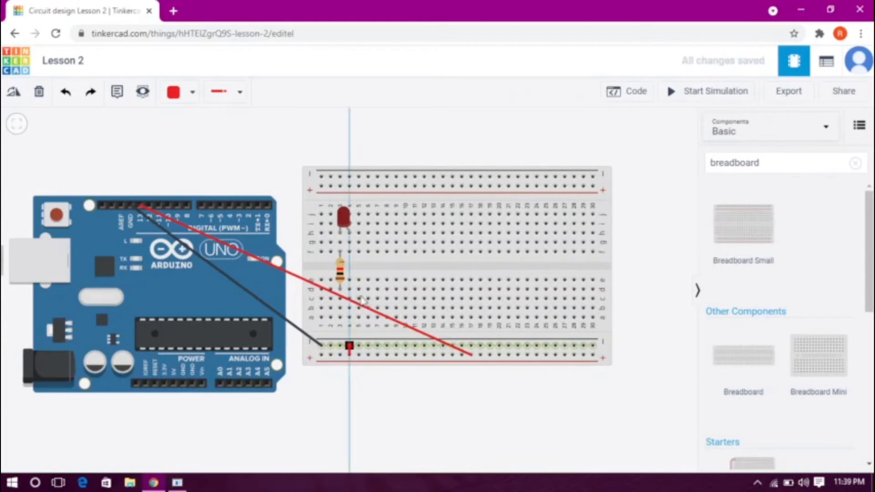
pyautogui.click(350, 252)
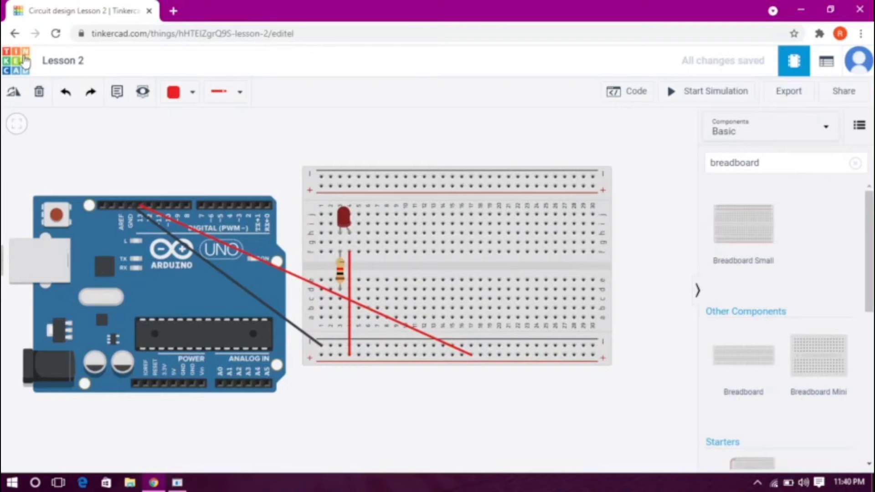
pyautogui.click(180, 99)
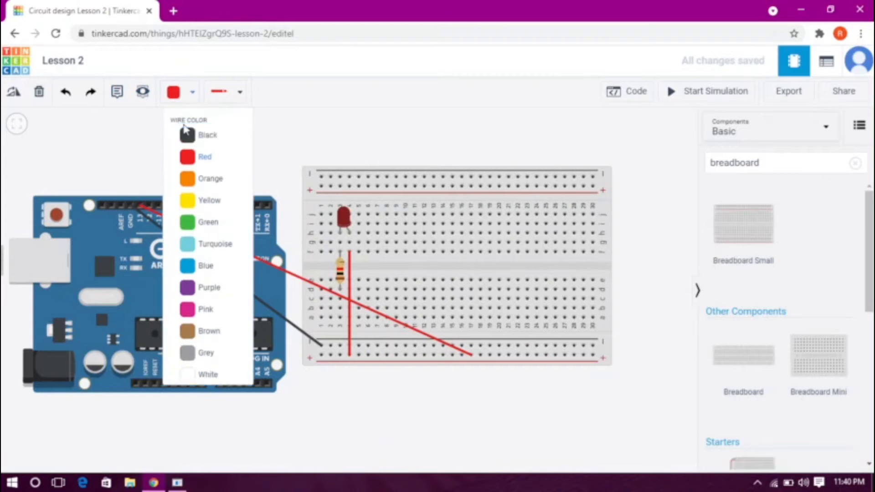
pyautogui.click(190, 131)
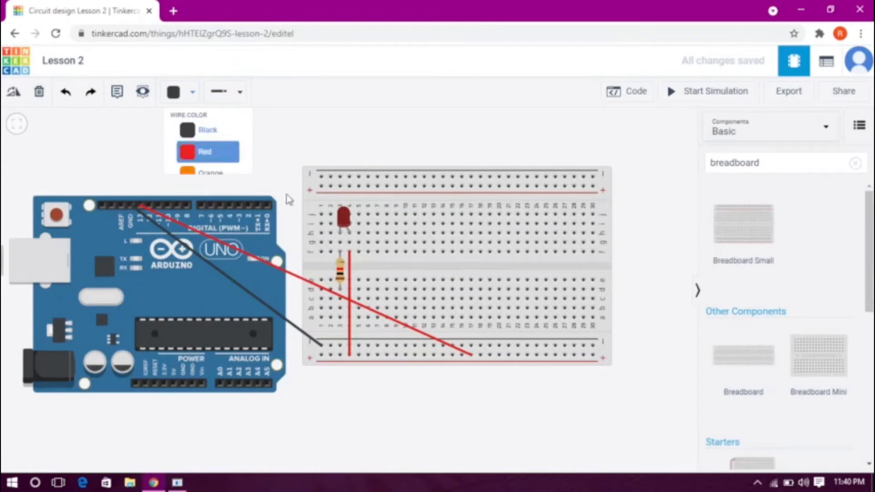
pyautogui.click(340, 308)
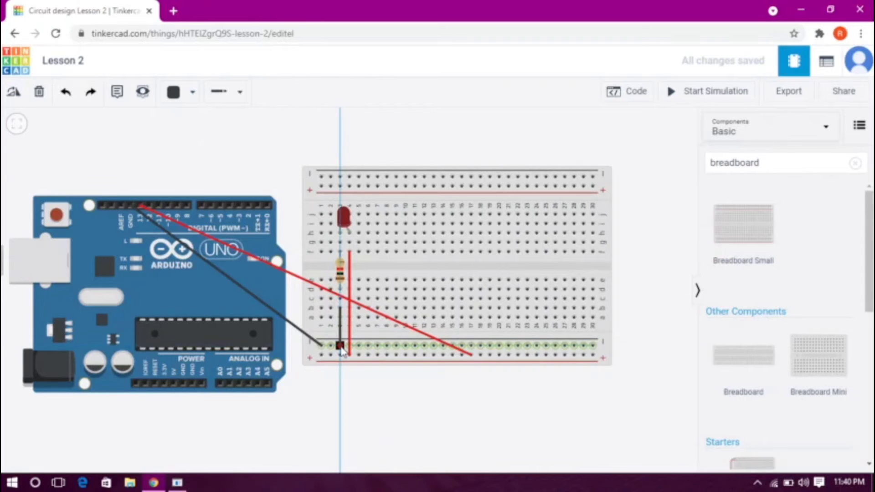
pyautogui.click(340, 345)
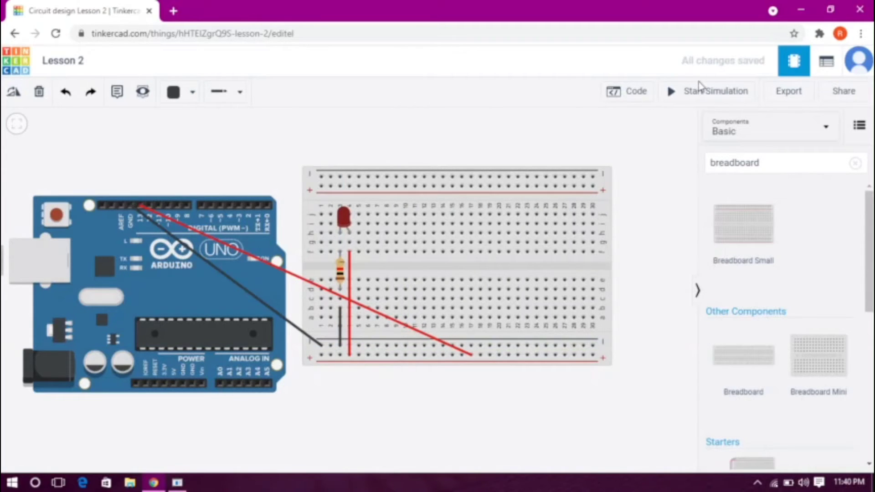
# - Simulate the rewired circuit with the resistor on the LED's cathode side, and stop the simulation
pyautogui.click(667, 93)
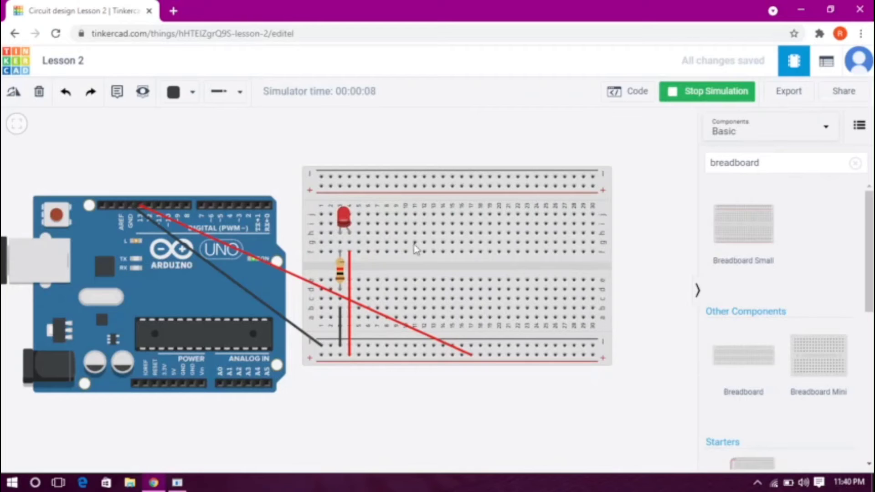
pyautogui.click(714, 101)
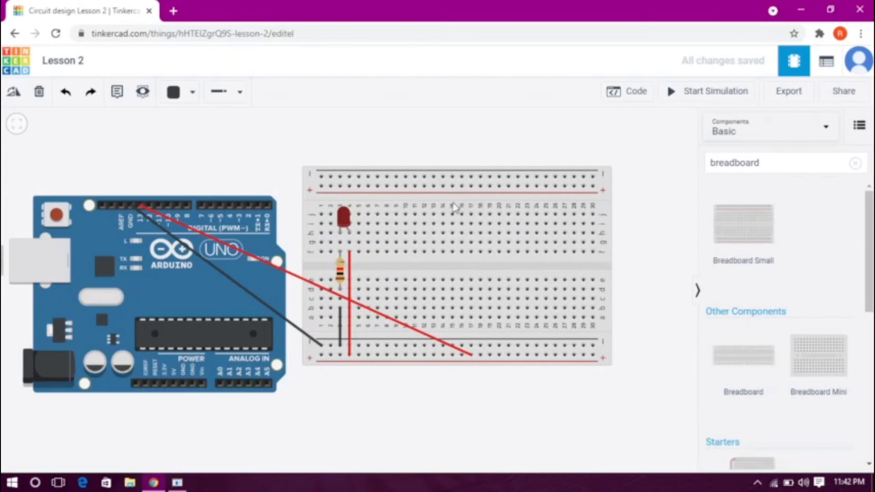
# - Search the components for LED and place a second red LED in j3 and j4, with the first LED seated in h3 and h4
pyautogui.click(841, 172)
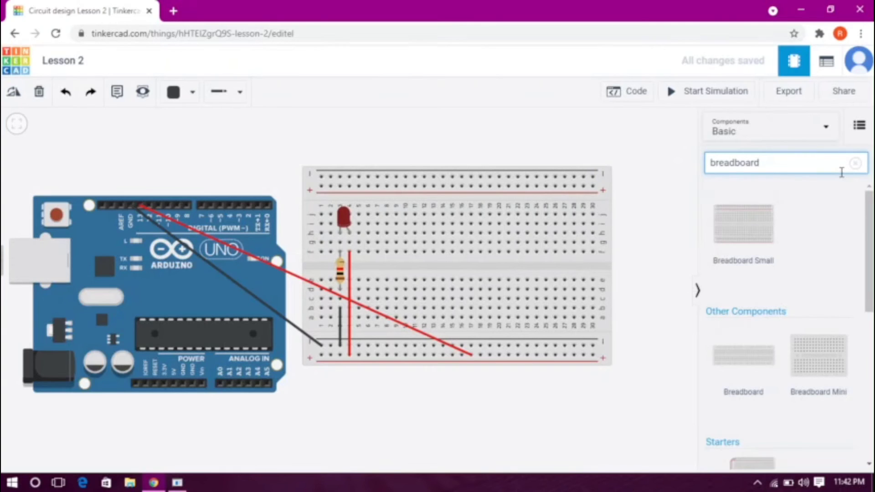
pyautogui.press('BackSpace')
pyautogui.press('BackSpace')
pyautogui.press('BackSpace')
pyautogui.press('BackSpace')
pyautogui.press('BackSpace')
pyautogui.press('BackSpace')
pyautogui.press('BackSpace')
pyautogui.press('BackSpace')
pyautogui.press('BackSpace')
pyautogui.write('LEd')
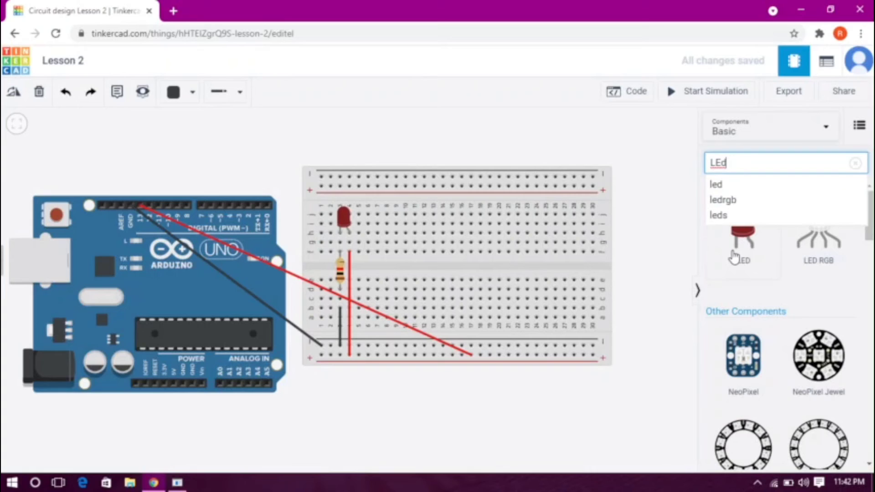
pyautogui.moveTo(742, 248); pyautogui.dragTo(348, 219)
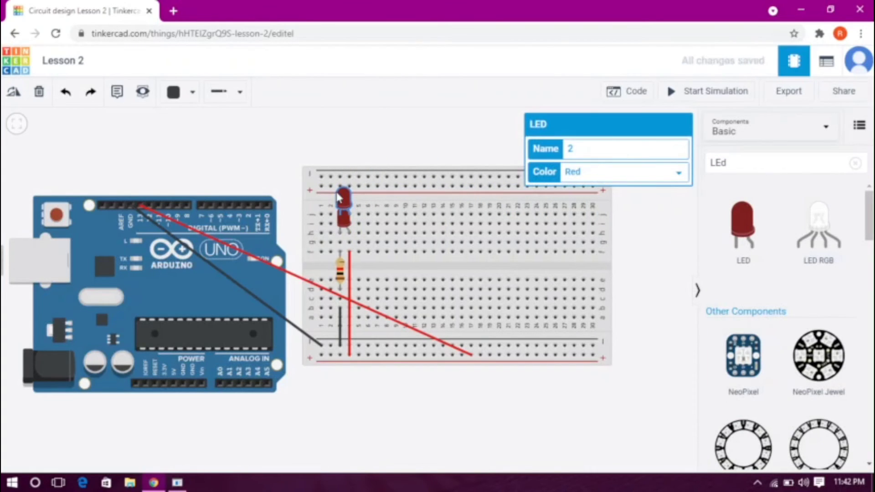
pyautogui.hotkey('ctrl', 'z')
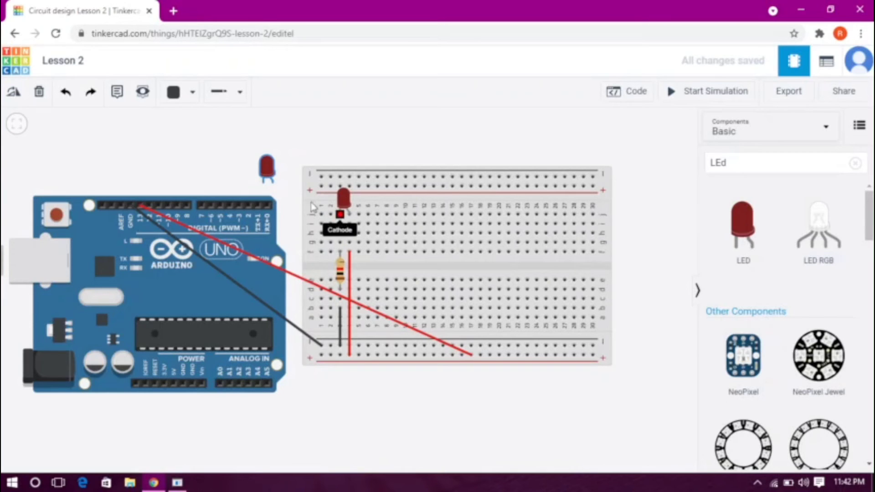
pyautogui.moveTo(268, 165)
pyautogui.mouseDown()
pyautogui.moveTo(321, 213)
pyautogui.moveTo(340, 215)
pyautogui.mouseUp()
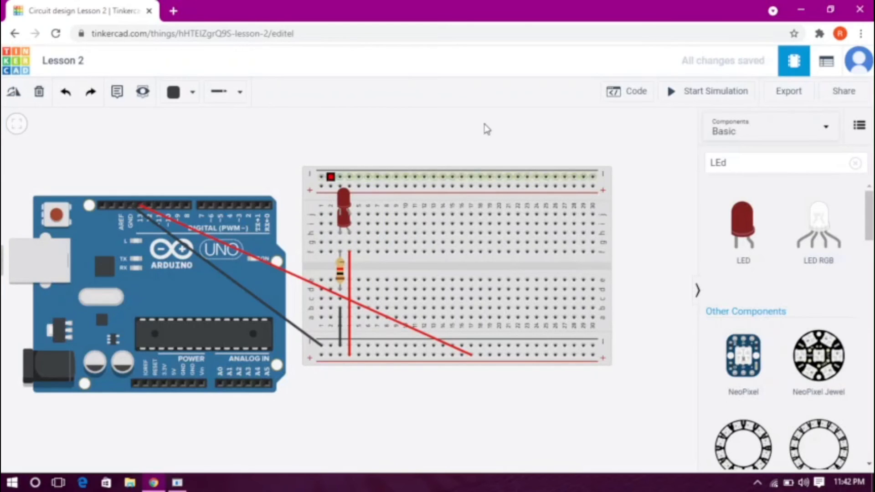
# - Run the simulation of the two-LED circuit with the code shown, dismiss the debugger help and hide the code
pyautogui.click(627, 92)
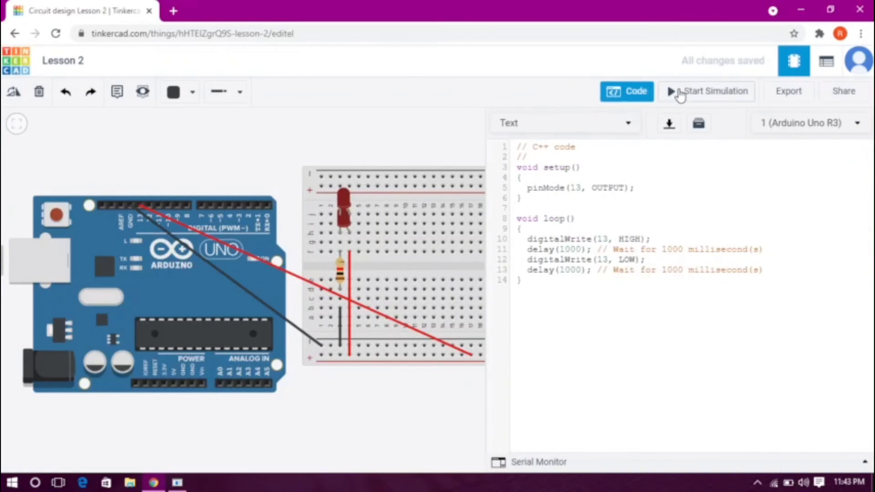
pyautogui.click(680, 93)
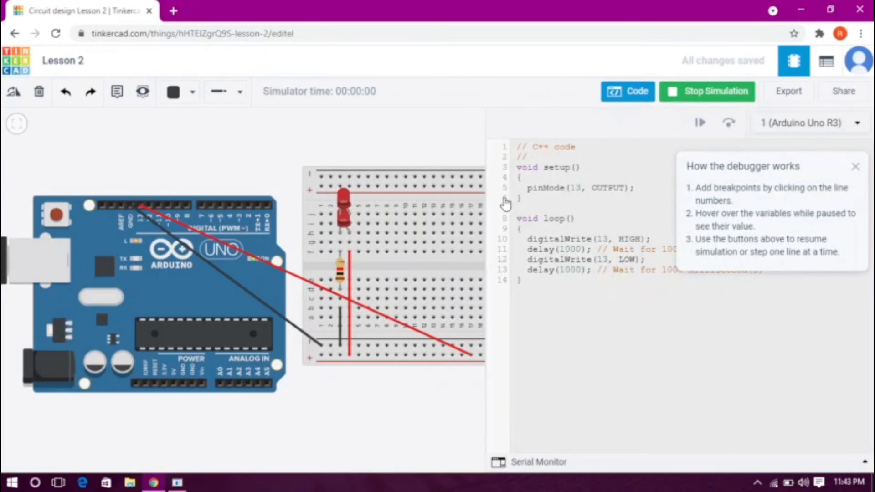
pyautogui.click(855, 166)
pyautogui.click(608, 96)
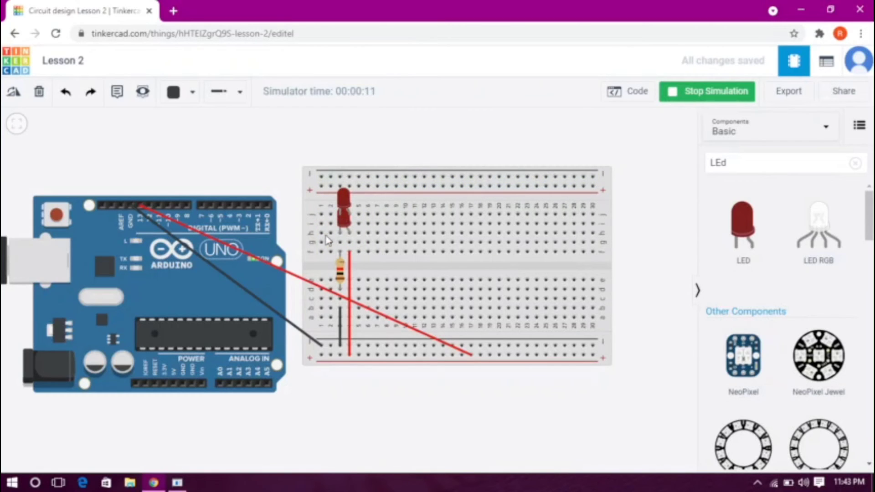
# - Stop the simulation, show the code and delete the red wire between pin 13 and the lower positive rail
pyautogui.click(692, 100)
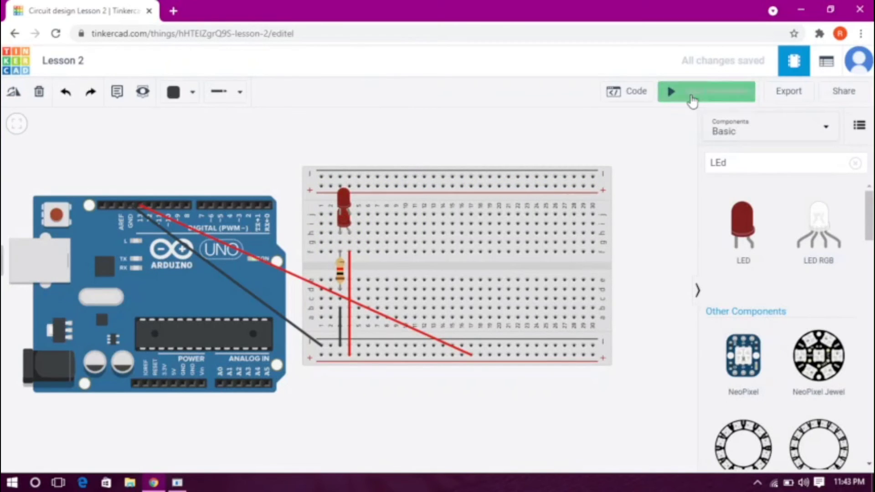
pyautogui.click(612, 94)
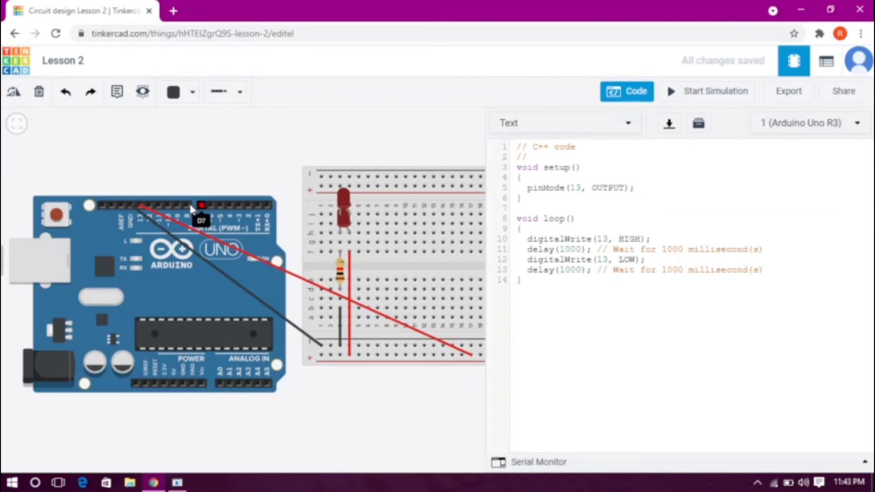
pyautogui.click(284, 272)
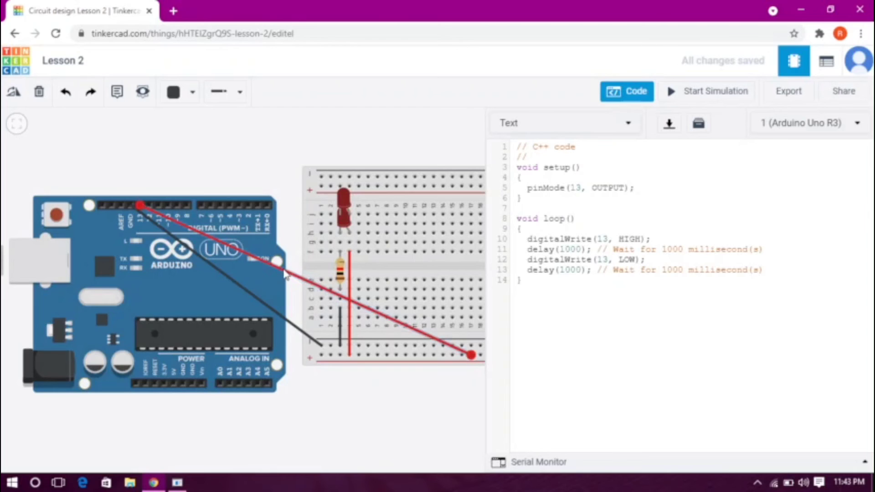
pyautogui.click(40, 93)
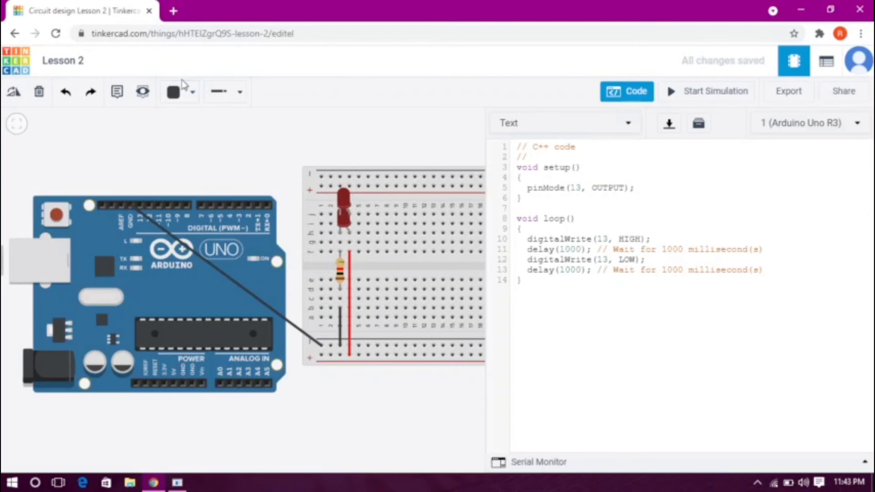
# - Connect Arduino pin D4 to the breadboard's lower positive rail near column 8 with a red wire
pyautogui.click(191, 92)
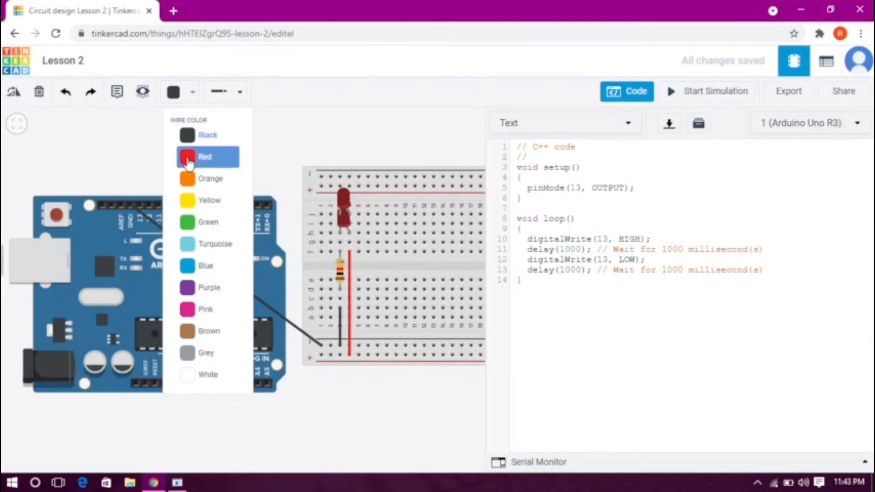
pyautogui.click(188, 157)
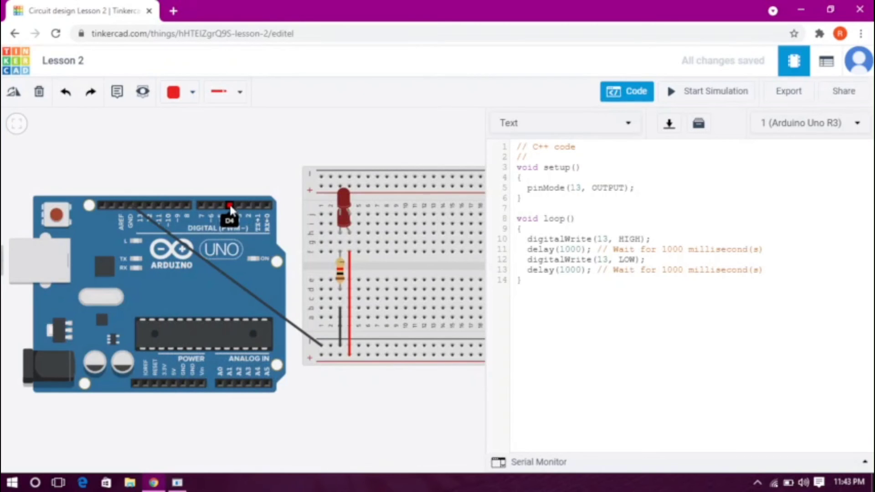
pyautogui.click(230, 205)
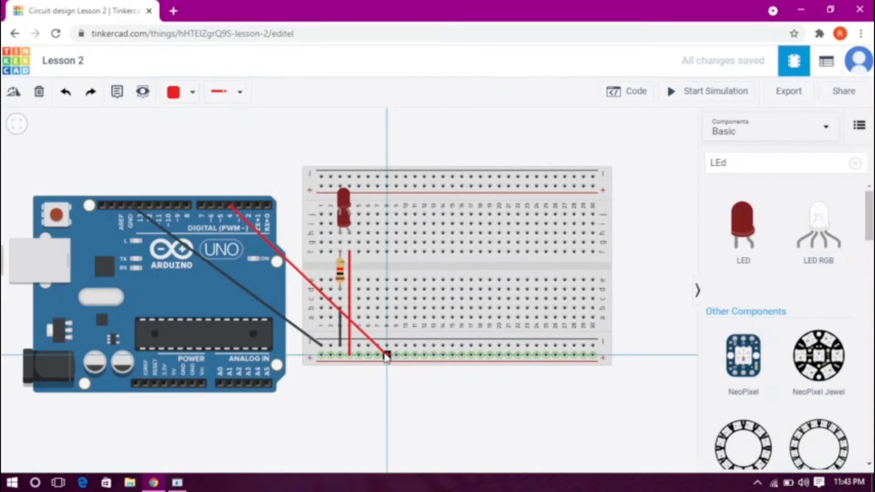
pyautogui.click(387, 354)
# - Change the pin number to 4 in the code's pinMode line and both digitalWrite lines
pyautogui.click(643, 96)
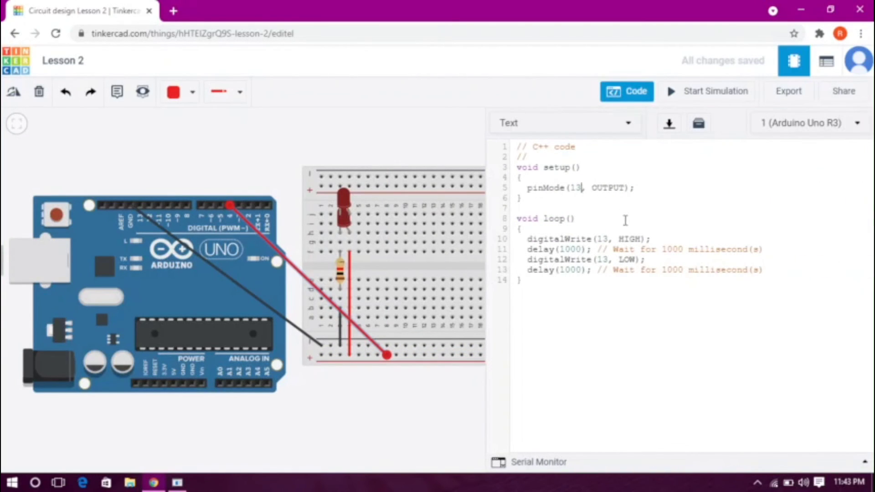
pyautogui.press('BackSpace')
pyautogui.press('BackSpace')
pyautogui.write('4')
pyautogui.press('BackSpace')
pyautogui.press('BackSpace')
pyautogui.write('4')
pyautogui.click(609, 260)
pyautogui.press('BackSpace')
pyautogui.press('BackSpace')
pyautogui.write('4')
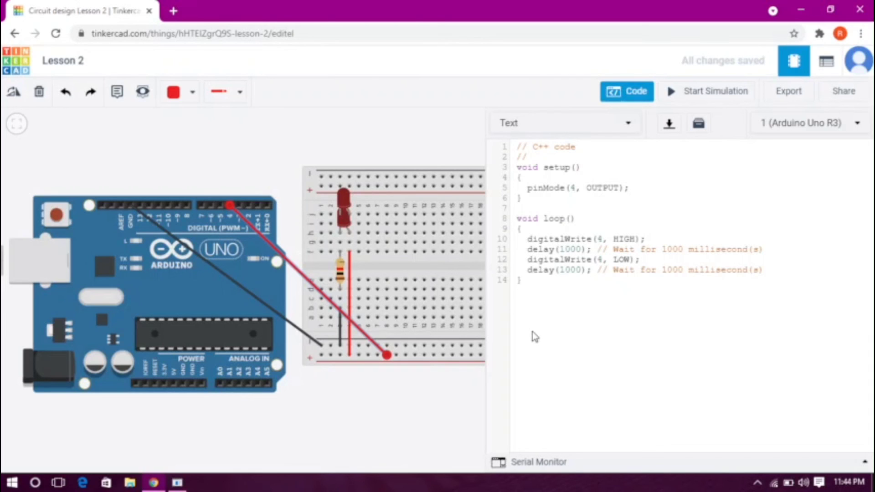
# - Set both delay calls in the loop to 2000 milliseconds
pyautogui.press('BackSpace')
pyautogui.write('2')
pyautogui.click(565, 272)
pyautogui.press('BackSpace')
pyautogui.write('2')
# - Review the edited code, hide it, run the simulation of the two LEDs driven from pin 4, and stop it
pyautogui.click(631, 96)
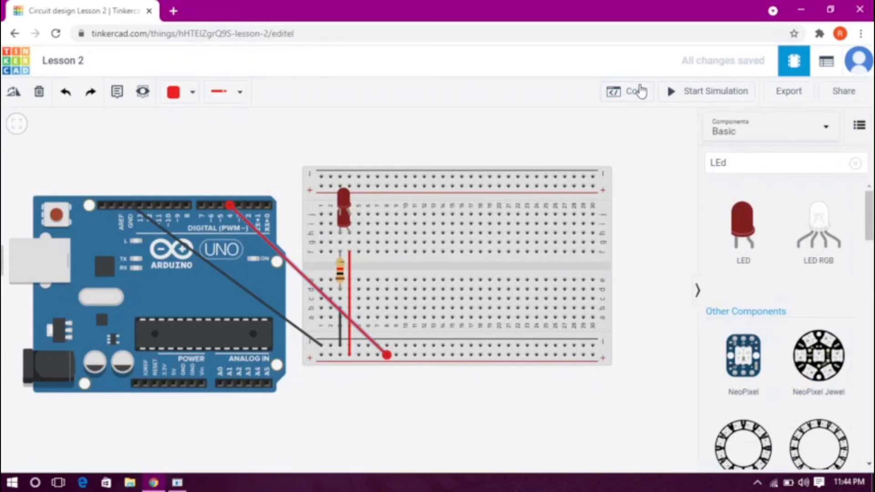
pyautogui.click(638, 91)
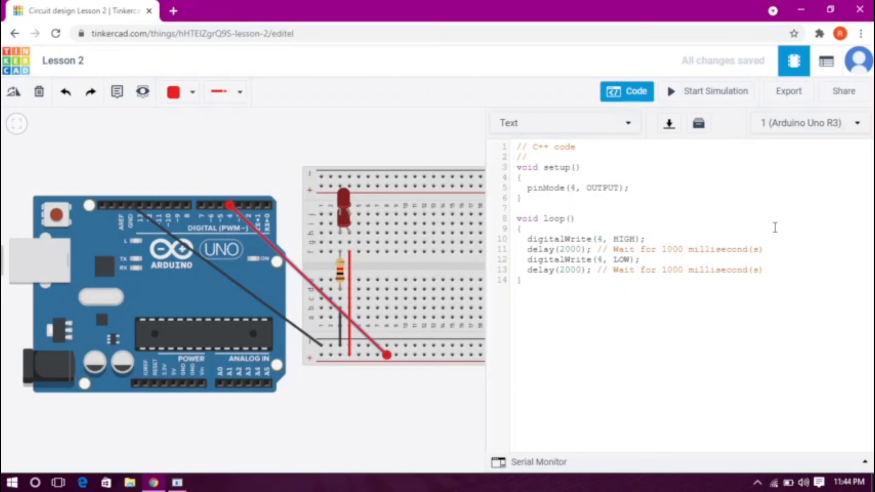
pyautogui.click(642, 97)
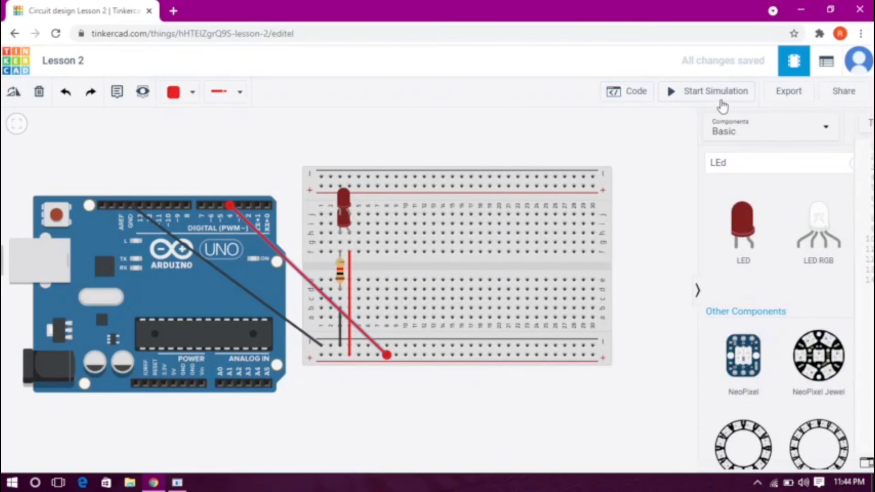
pyautogui.click(725, 91)
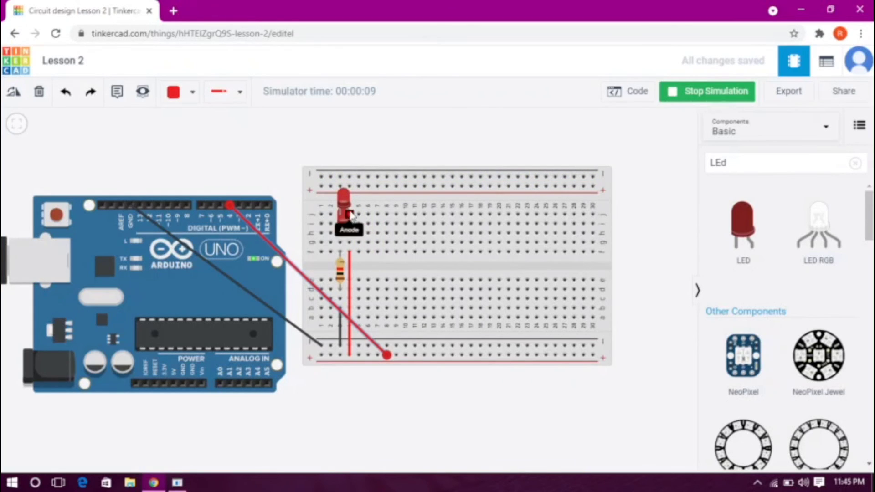
pyautogui.click(677, 98)
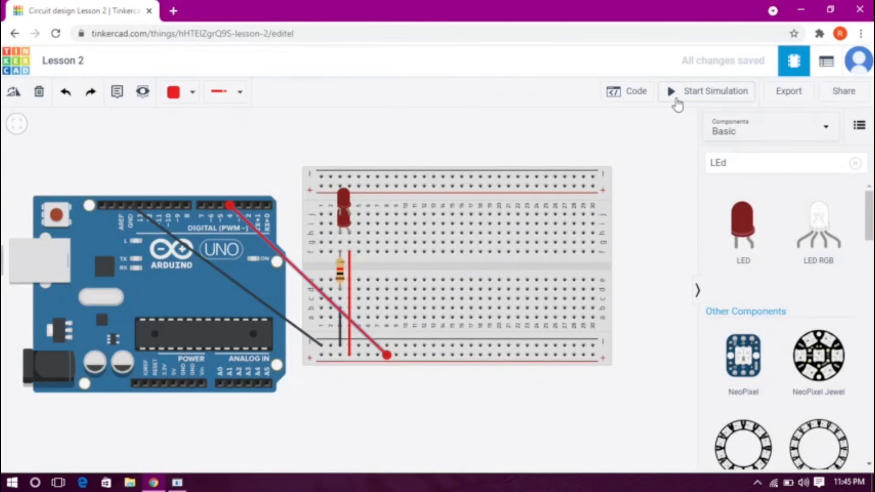